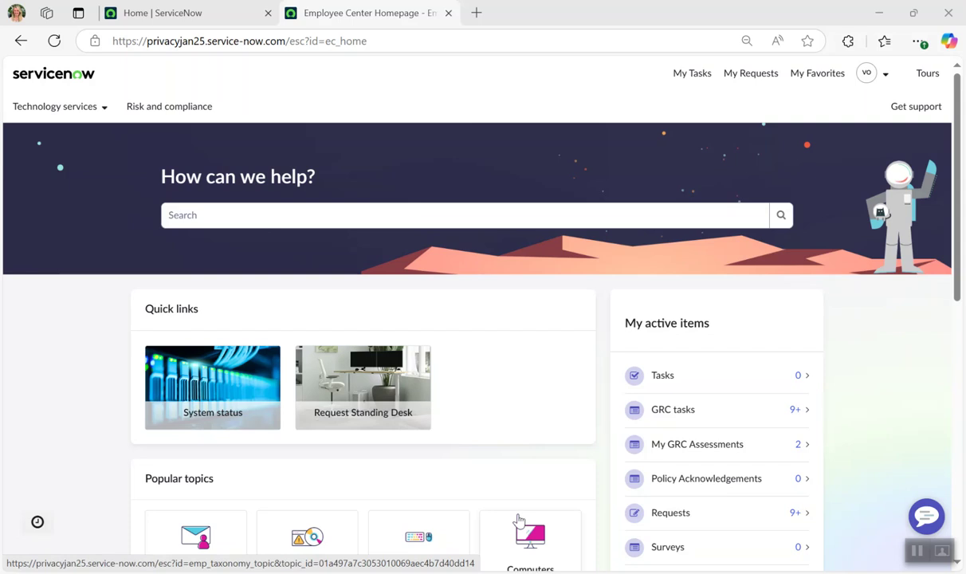
# - Open the Privacy Screening Assessment for Commission Payout Database from the pending privacy assessments in GRC tasks
pyautogui.click(674, 412)
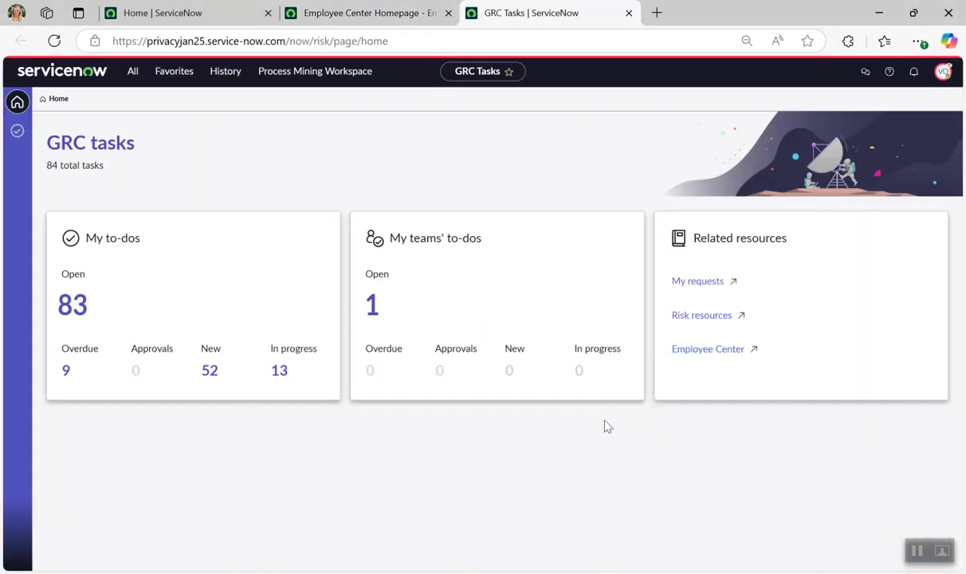
pyautogui.click(73, 305)
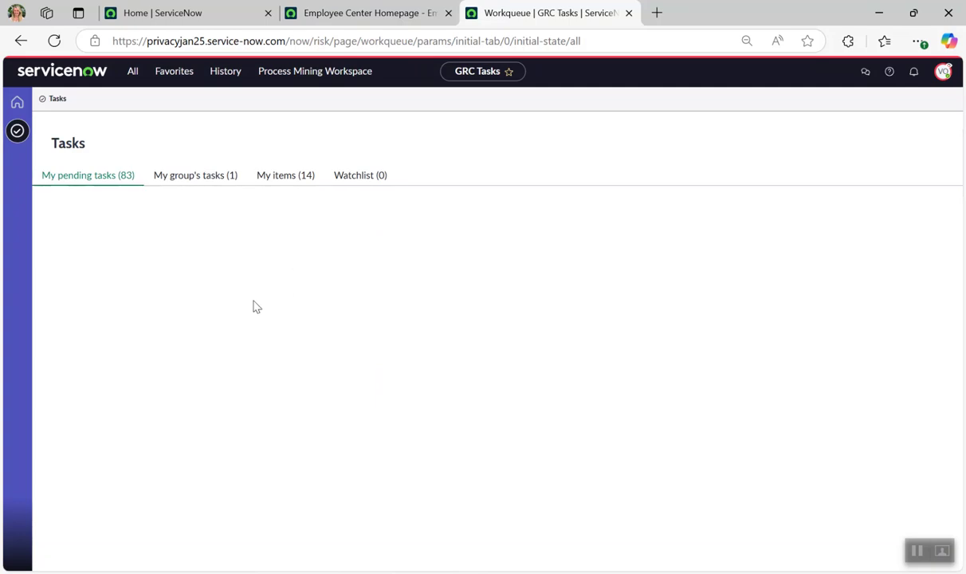
pyautogui.click(94, 296)
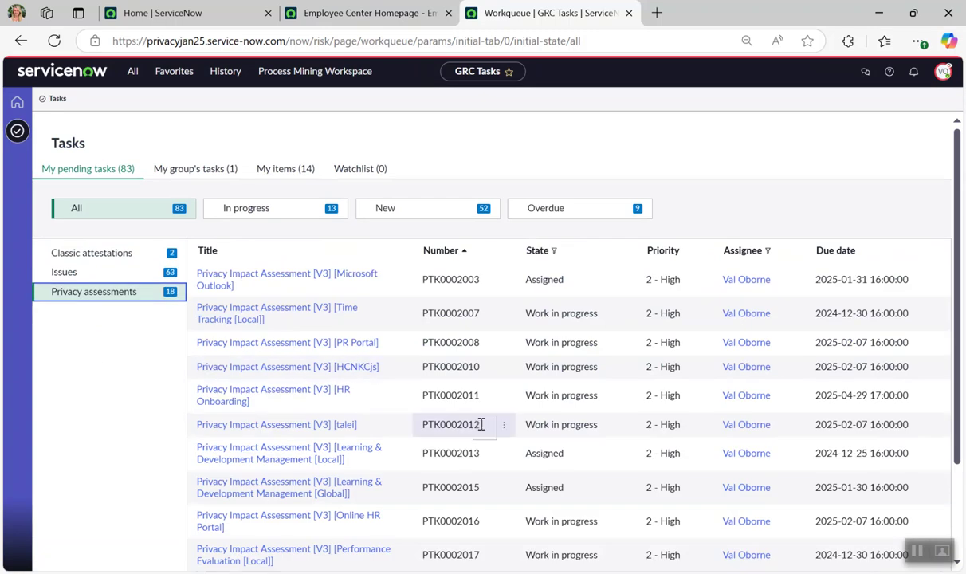
pyautogui.scroll(-2, 560, 424)
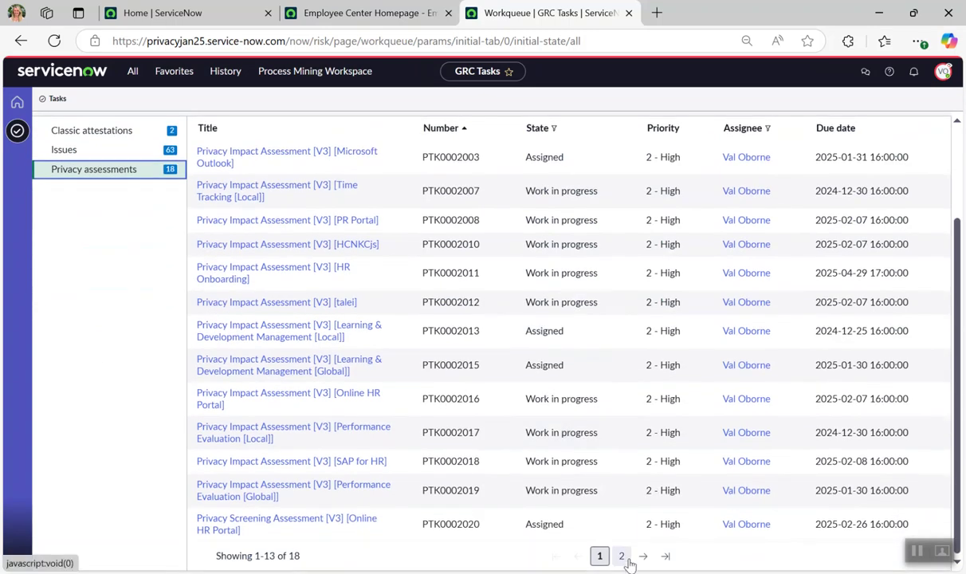
pyautogui.click(621, 556)
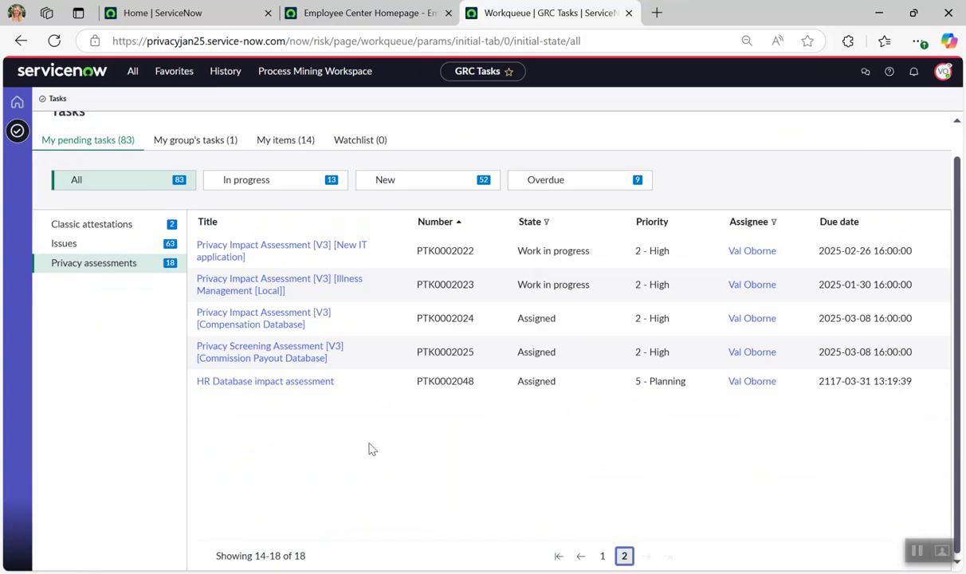
pyautogui.click(251, 351)
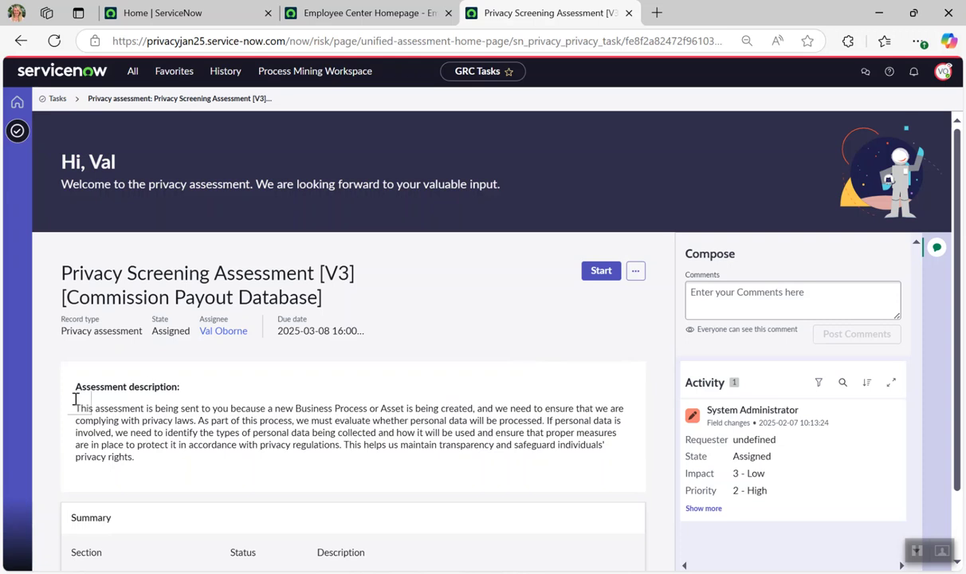
# - Review the assessment's description and section summary, and start the Commission Payout Database assessment
pyautogui.scroll(-1, 354, 409)
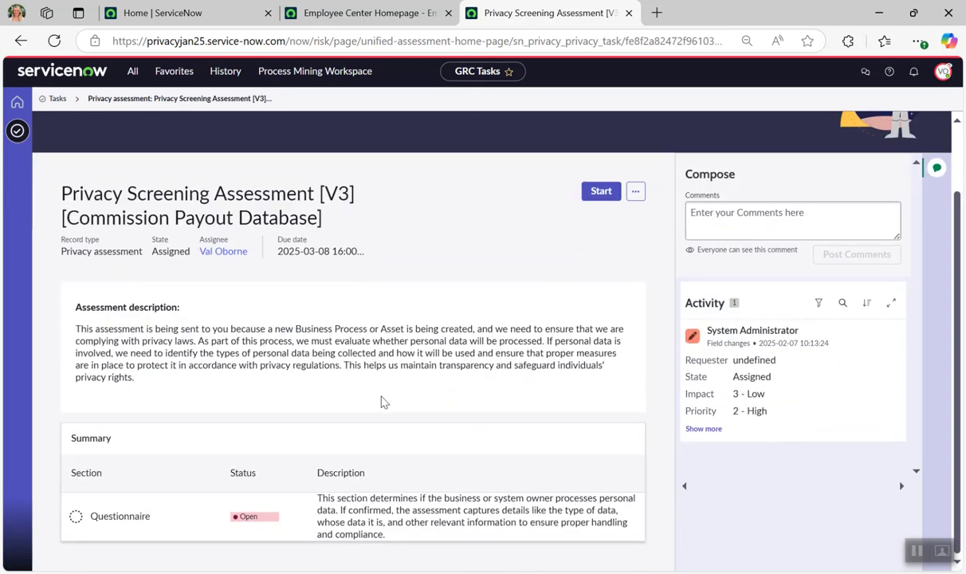
pyautogui.scroll(1, 457, 510)
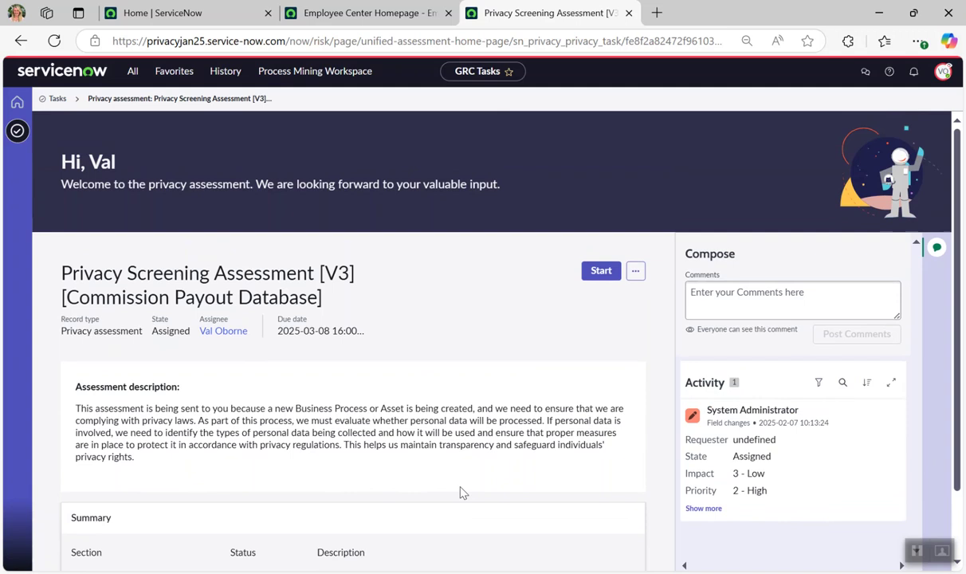
pyautogui.click(598, 272)
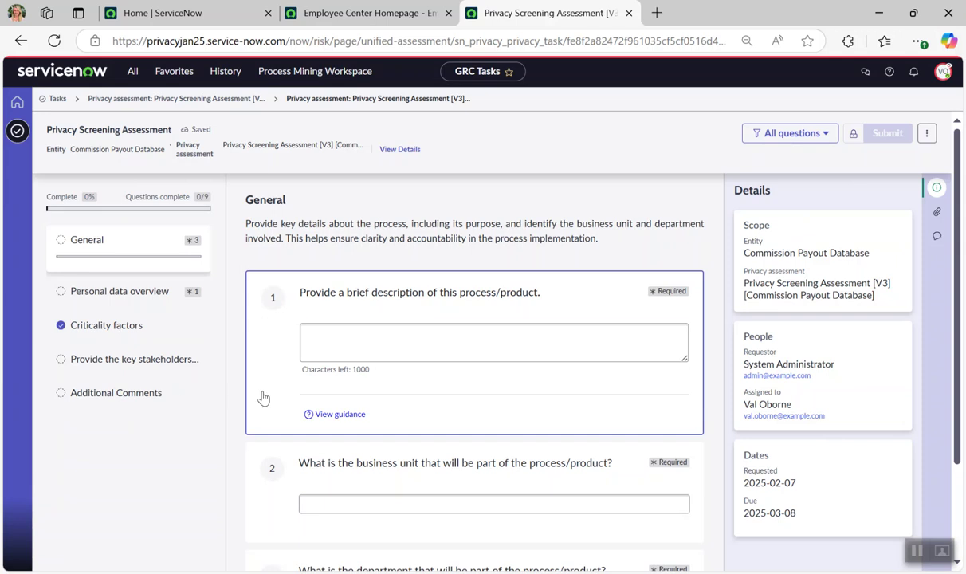
# - Describe the process as "This database will be used to track commission earned by sales and the timeframe in which the commission was pai"
pyautogui.click(437, 329)
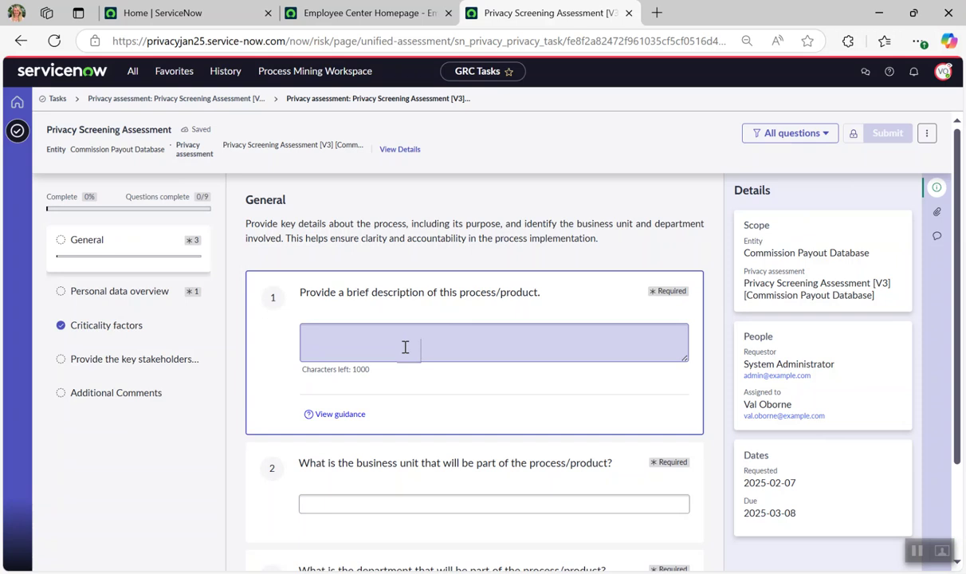
pyautogui.click(912, 557)
pyautogui.click(437, 351)
pyautogui.write('This database will be used to track commission earned by sales and the timeframe in which the commission was pai')
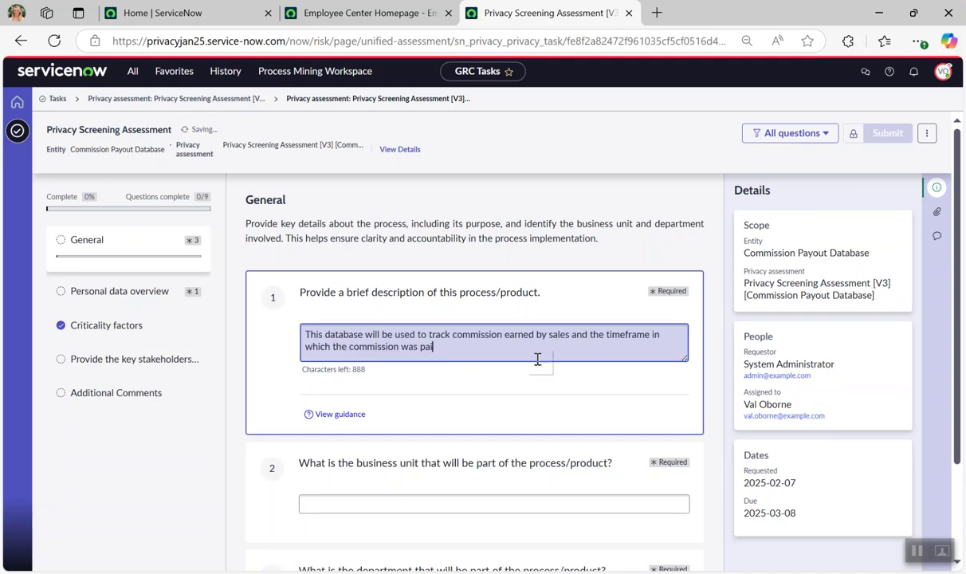
# - Set both the business unit and the department to Sales, and continue to the Personal data overview section
pyautogui.scroll(-2, 486, 399)
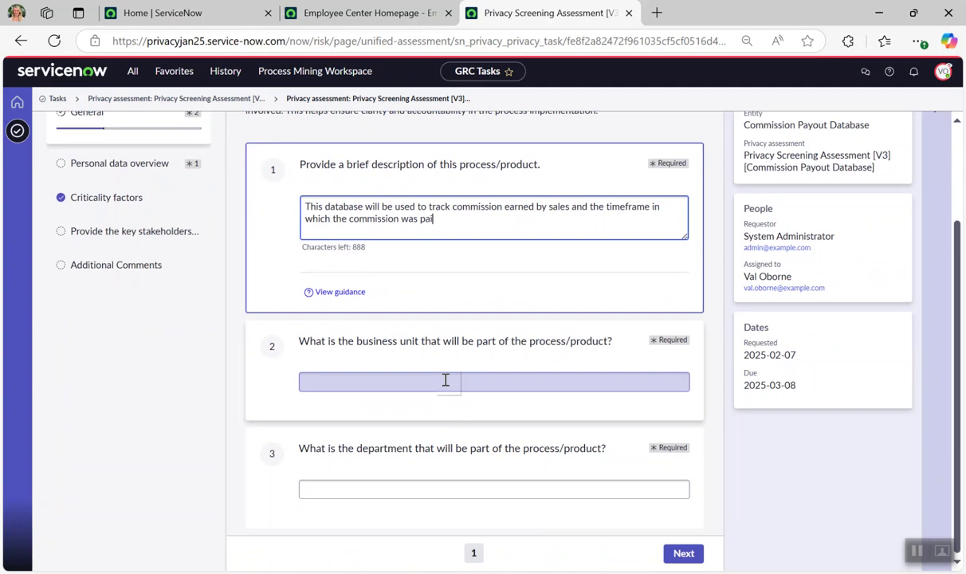
pyautogui.scroll(1, 76, 217)
pyautogui.scroll(-2, 397, 349)
pyautogui.click(362, 387)
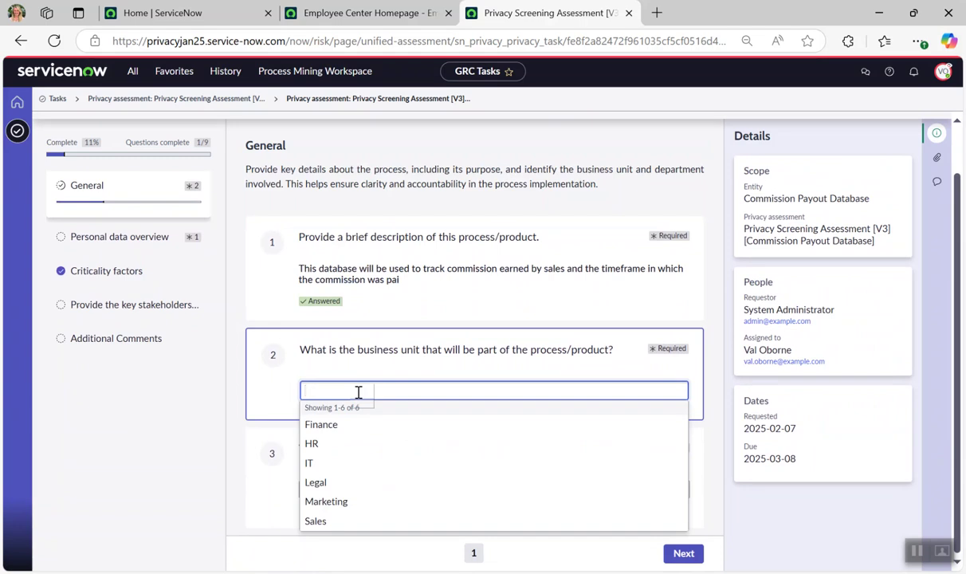
pyautogui.click(322, 519)
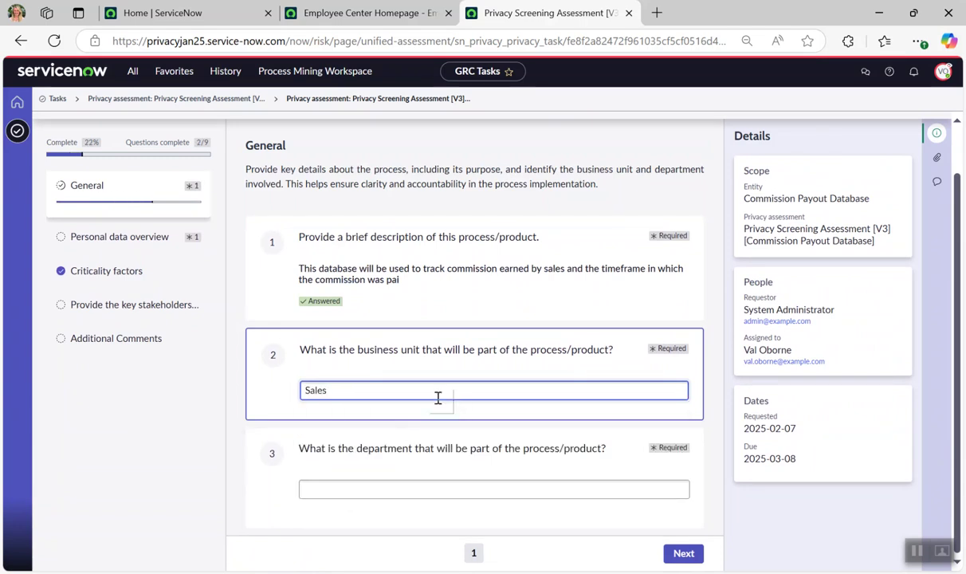
pyautogui.click(357, 488)
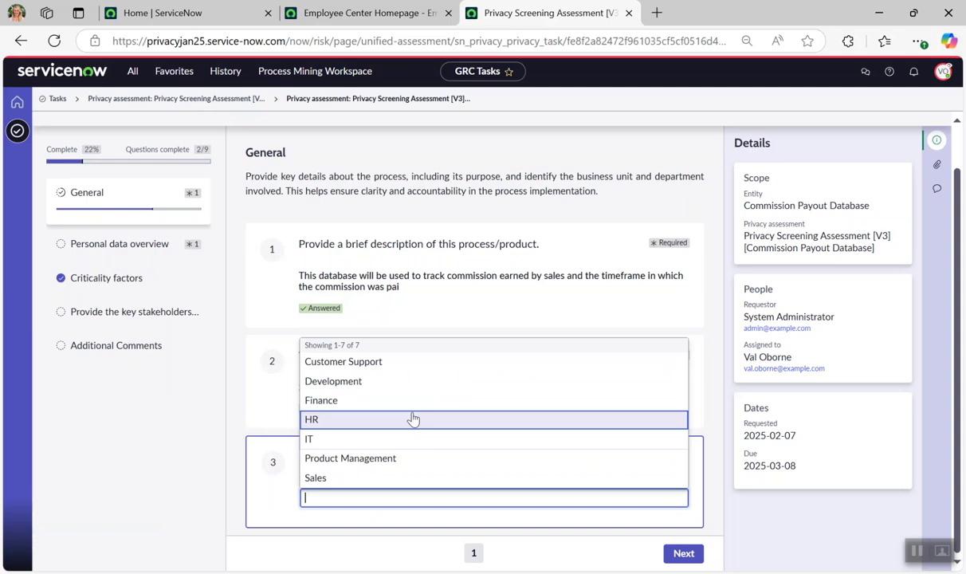
pyautogui.click(389, 477)
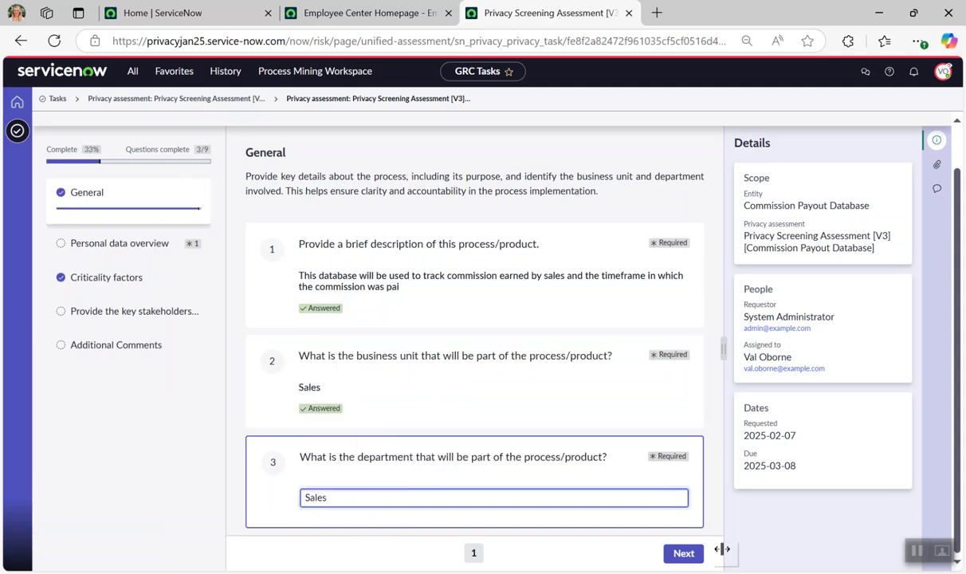
pyautogui.click(685, 553)
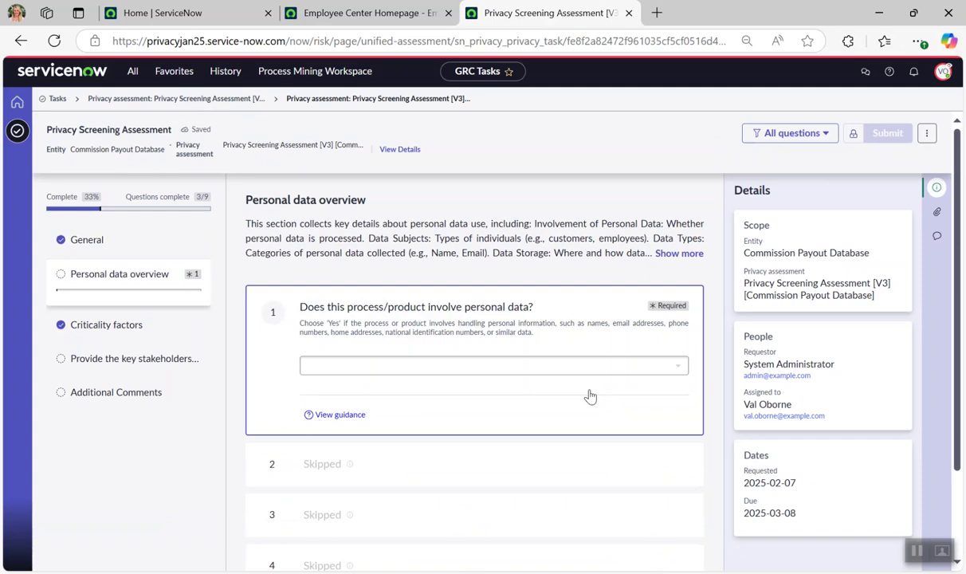
# - Answer Yes to whether the process/product involves personal data, and read the guidance for that question
pyautogui.click(494, 374)
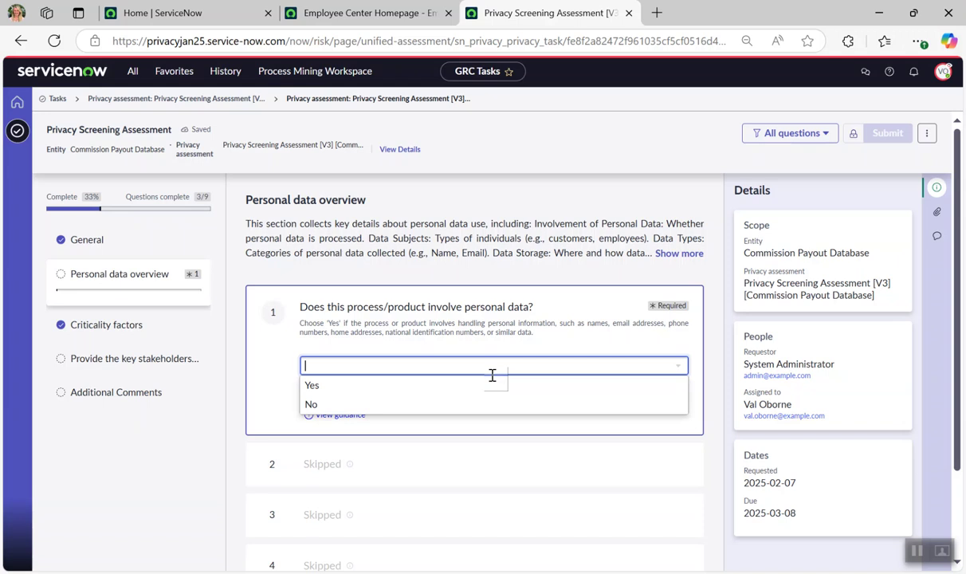
pyautogui.click(479, 389)
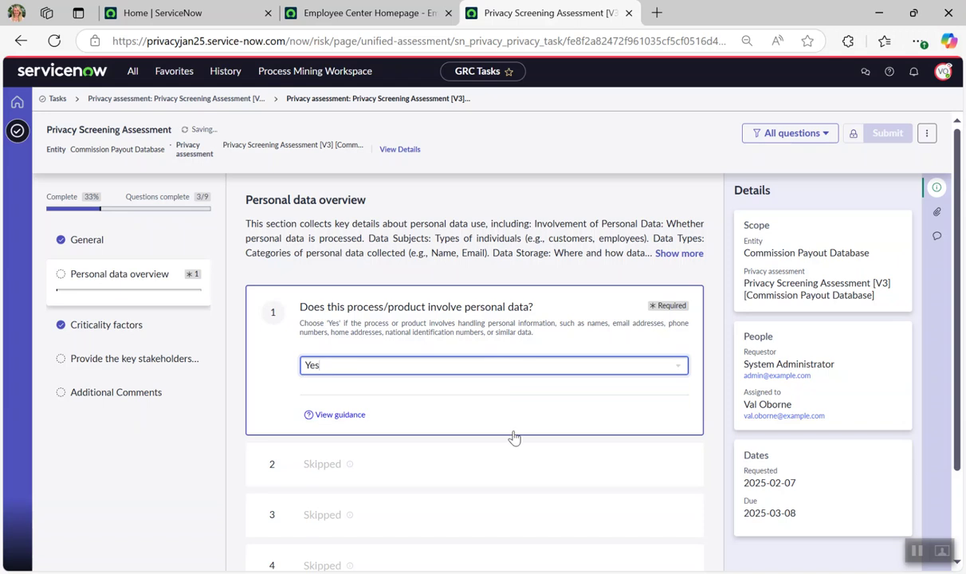
pyautogui.scroll(-3, 524, 420)
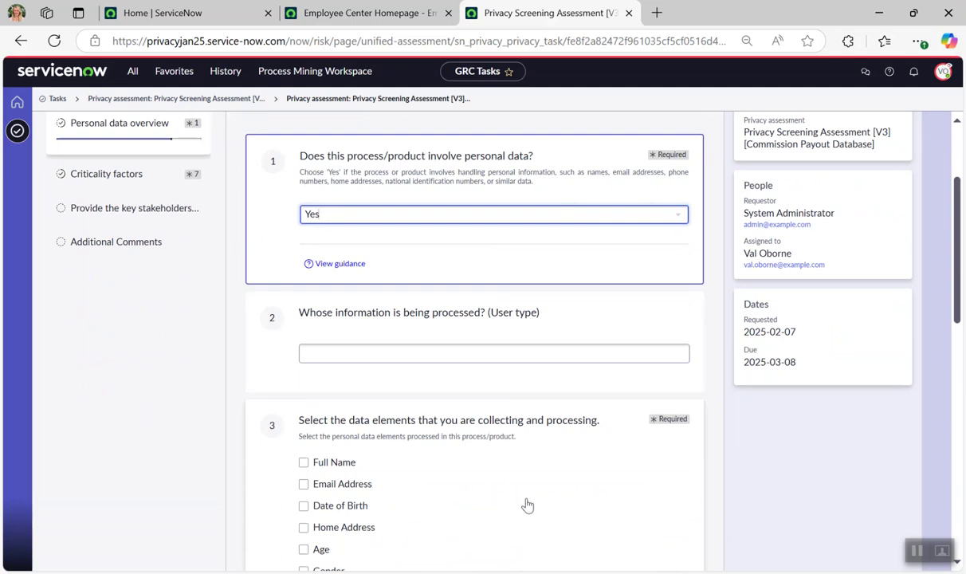
pyautogui.click(326, 268)
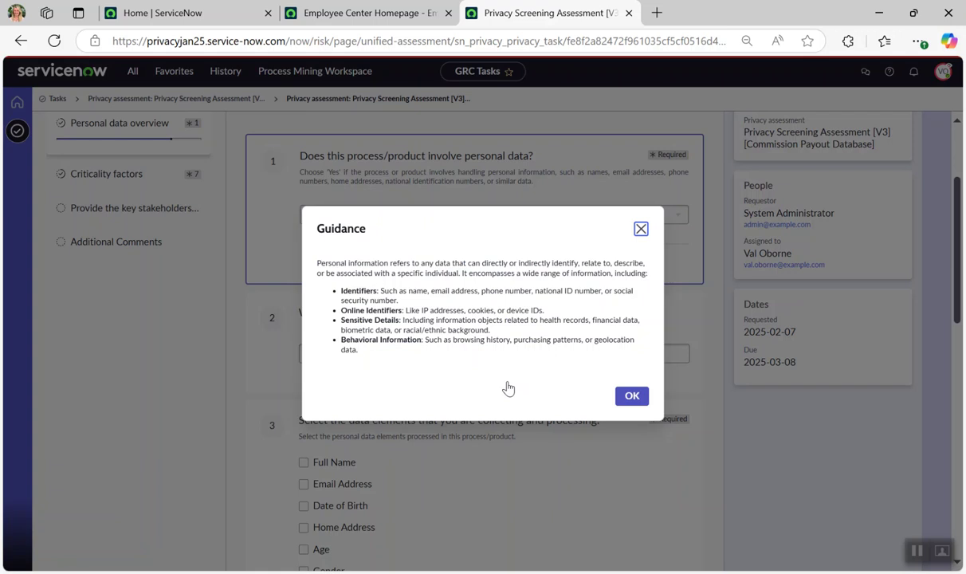
pyautogui.click(625, 396)
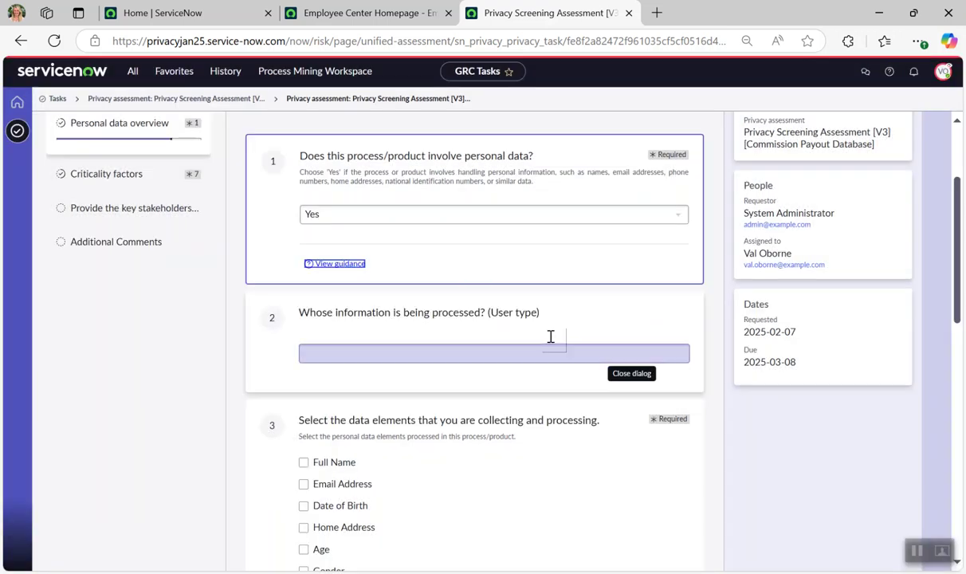
# - Choose Employees as the user type whose information is being processed
pyautogui.scroll(-1, 522, 255)
pyautogui.click(464, 279)
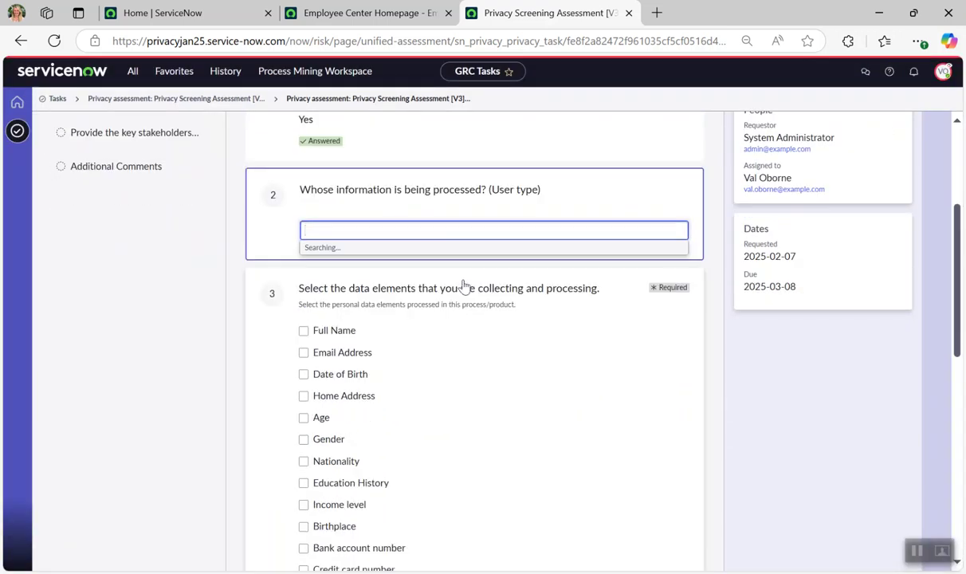
pyautogui.click(367, 285)
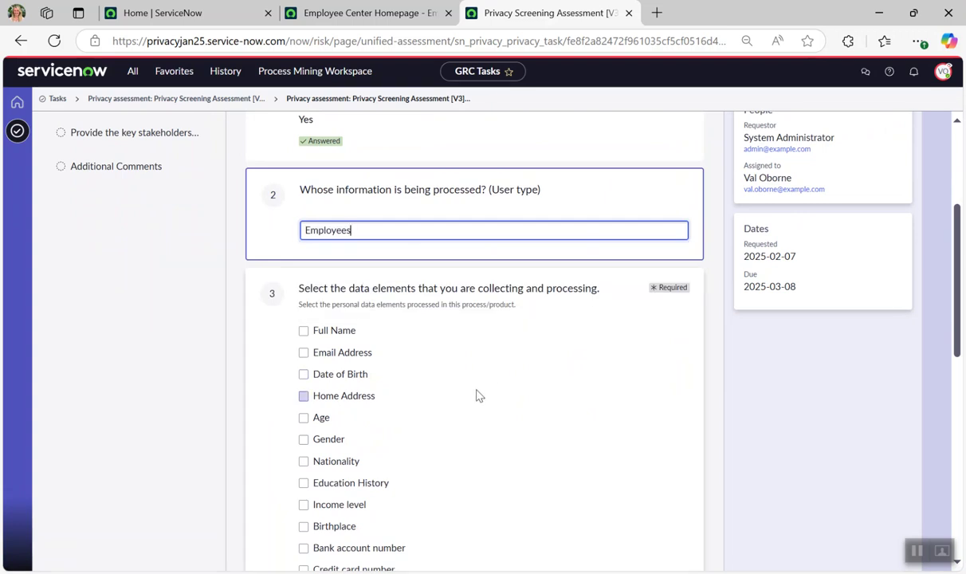
# - Select Full Name, Email Address, Income level and Bank account number as the data elements collected and processed
pyautogui.scroll(-1, 495, 339)
pyautogui.scroll(-1, 495, 341)
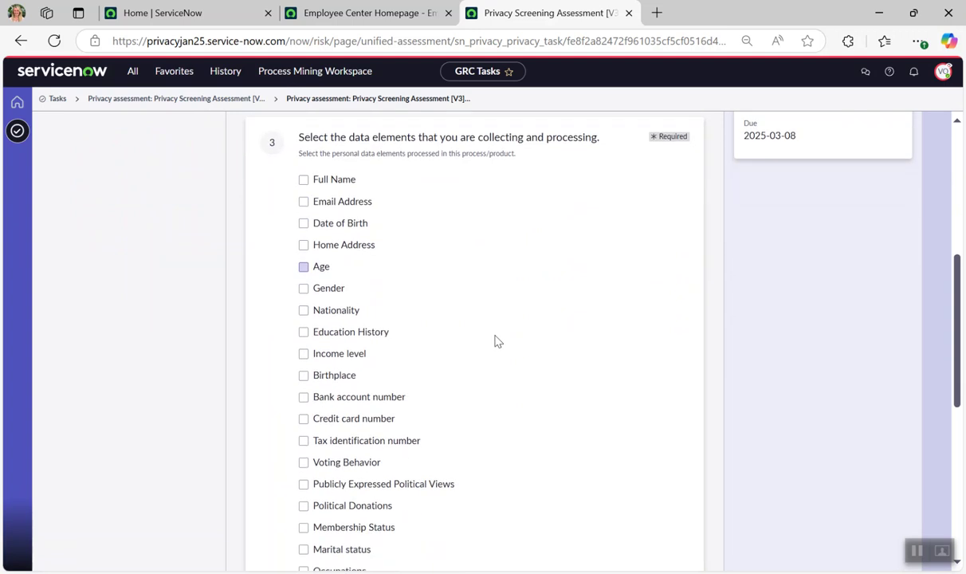
pyautogui.click(304, 180)
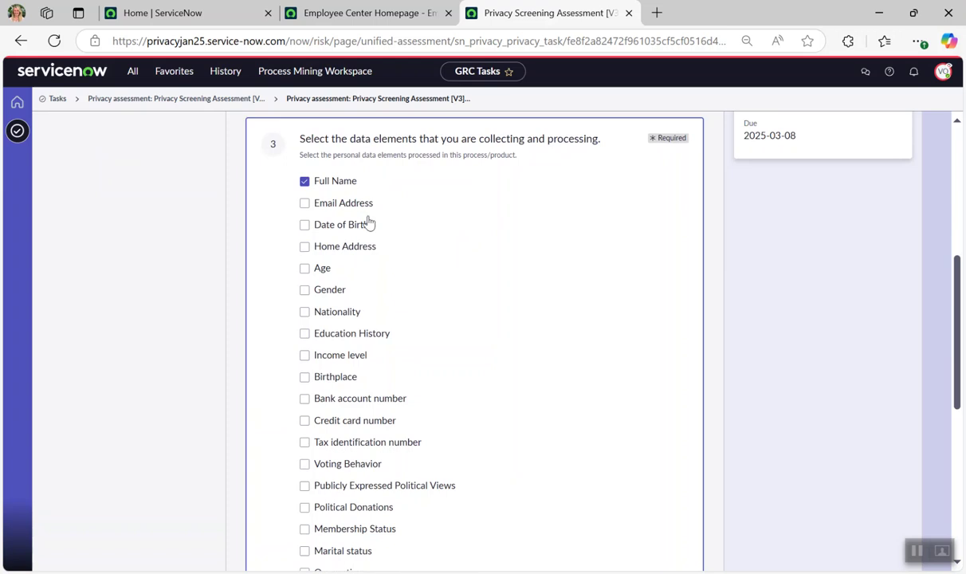
pyautogui.click(305, 204)
pyautogui.click(305, 356)
pyautogui.click(304, 398)
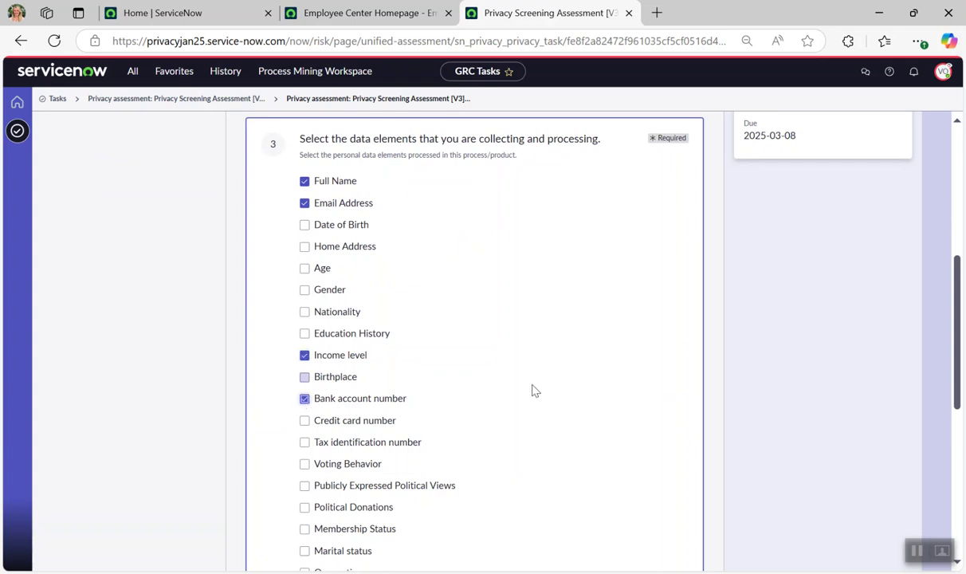
# - Set the data storage type to Digital and the user range to 100-499, and continue to the Criticality factors section
pyautogui.scroll(-4, 532, 392)
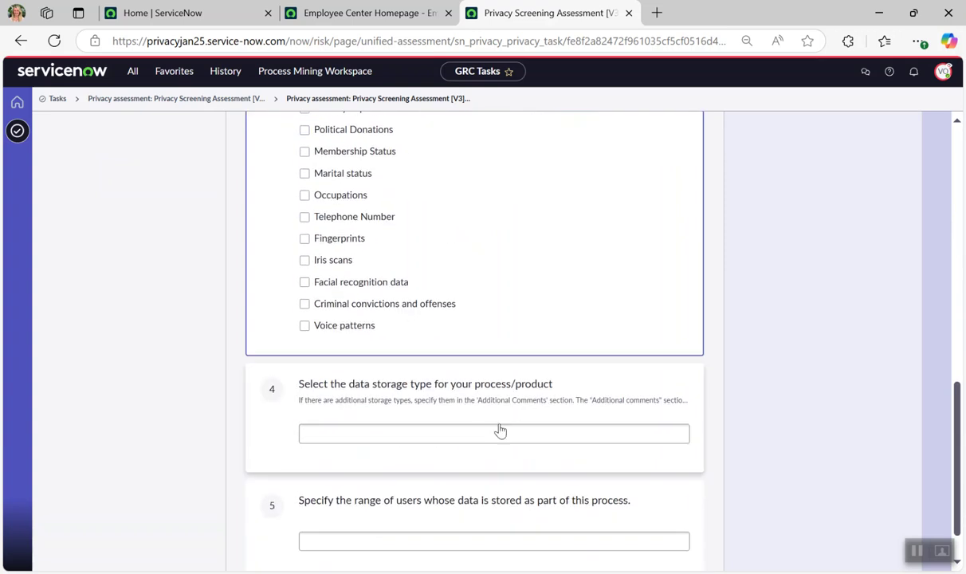
pyautogui.click(496, 428)
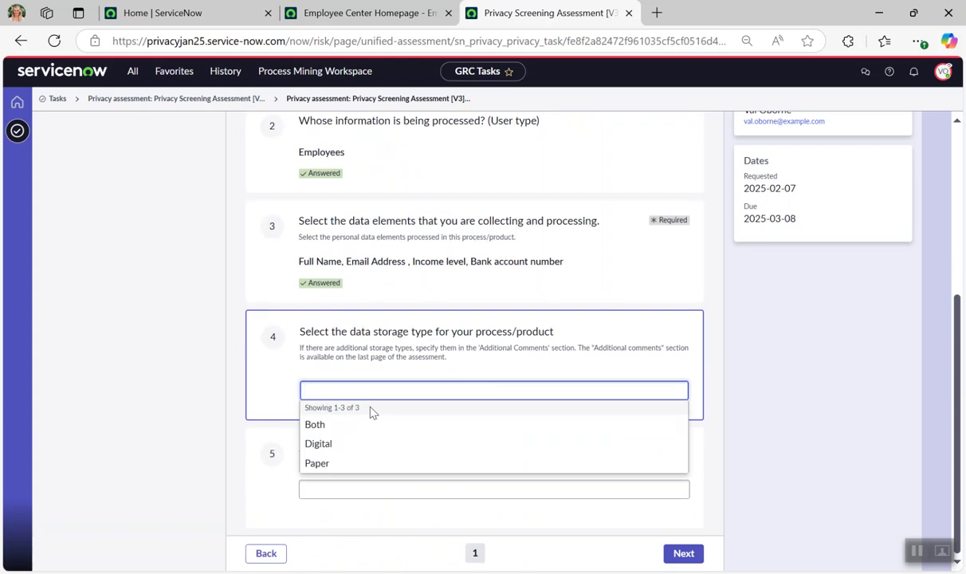
pyautogui.click(342, 444)
pyautogui.click(398, 490)
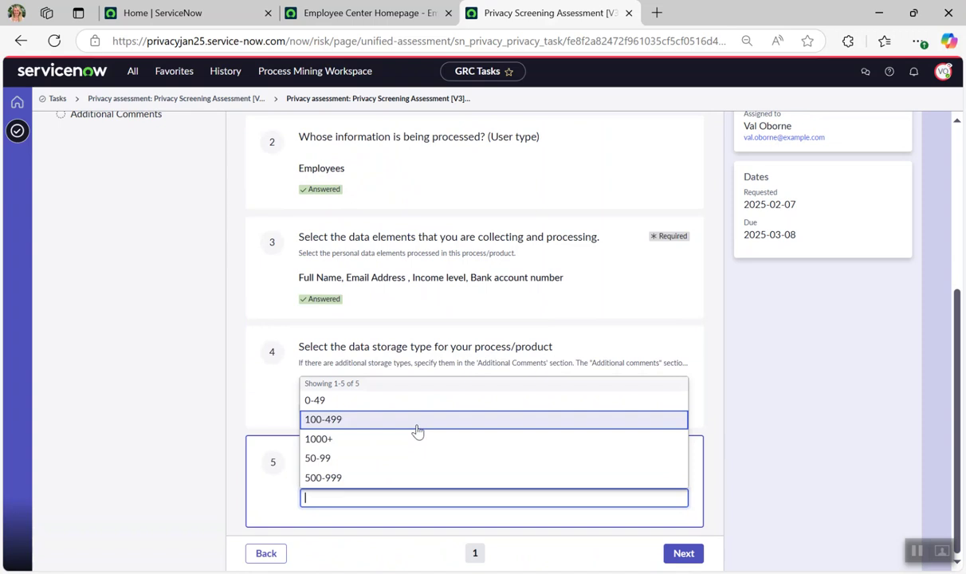
pyautogui.click(417, 430)
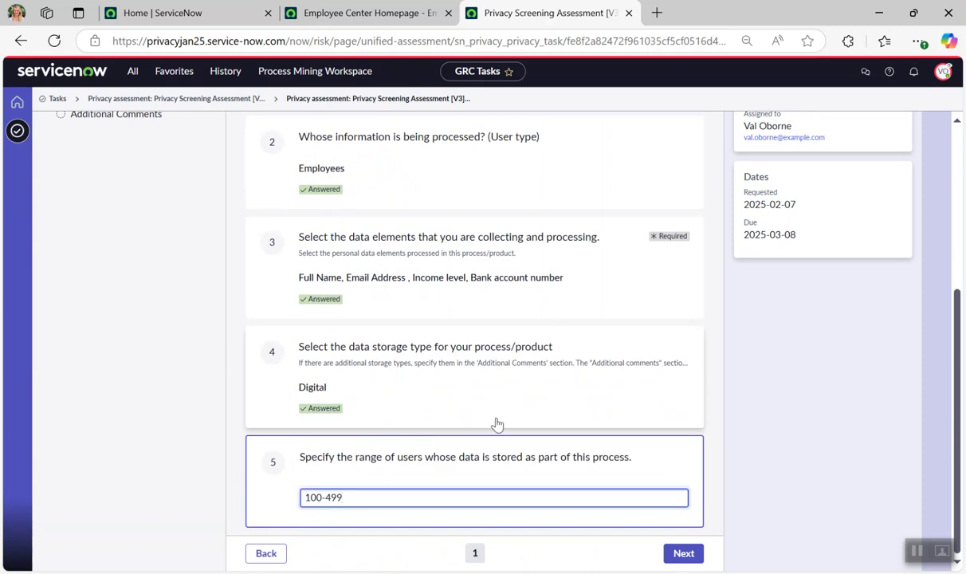
pyautogui.click(682, 552)
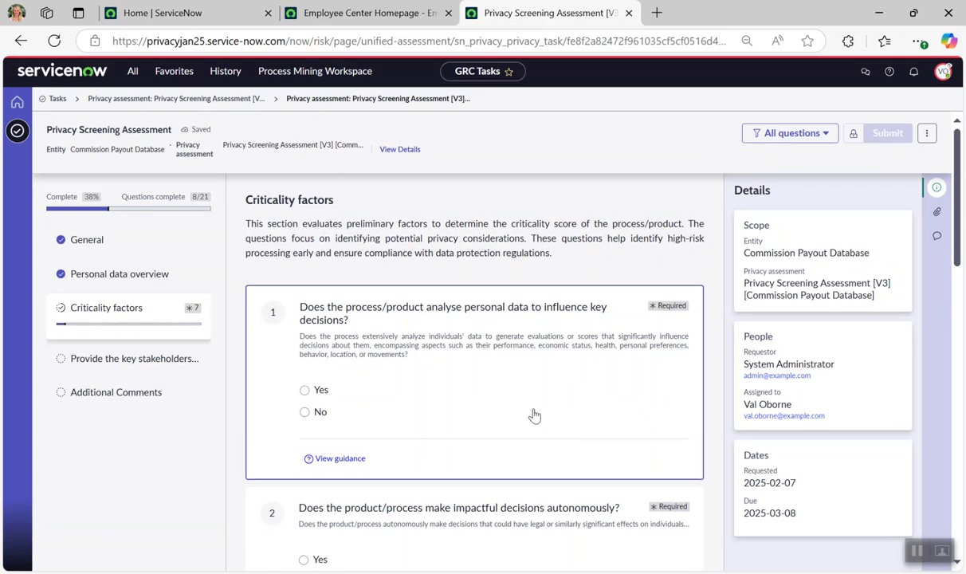
# - Answer the criticality questions: Yes for analysing personal data, No for autonomous decisions and Yes for systematic or large-scale monitoring
pyautogui.click(304, 389)
pyautogui.scroll(-3, 444, 369)
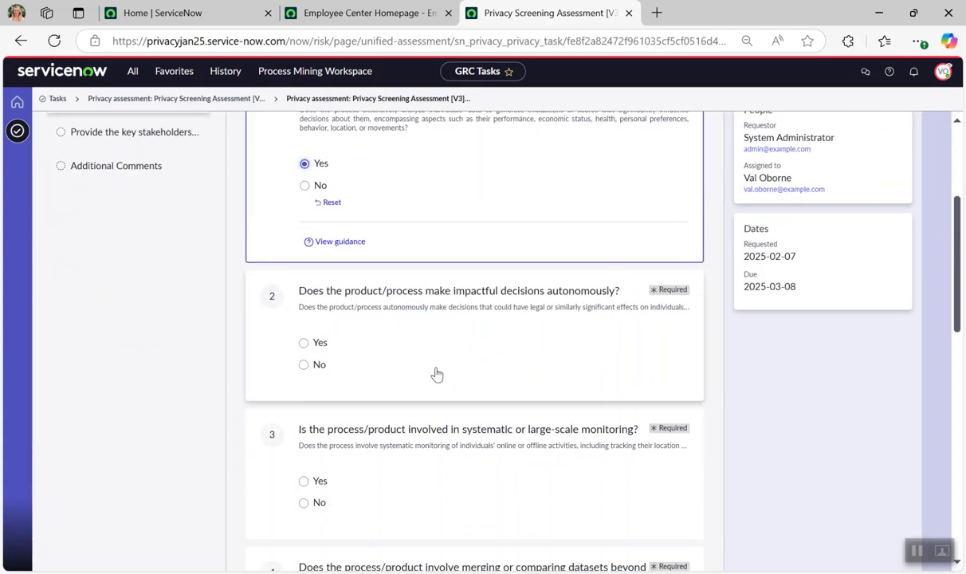
pyautogui.click(304, 364)
pyautogui.scroll(-2, 447, 350)
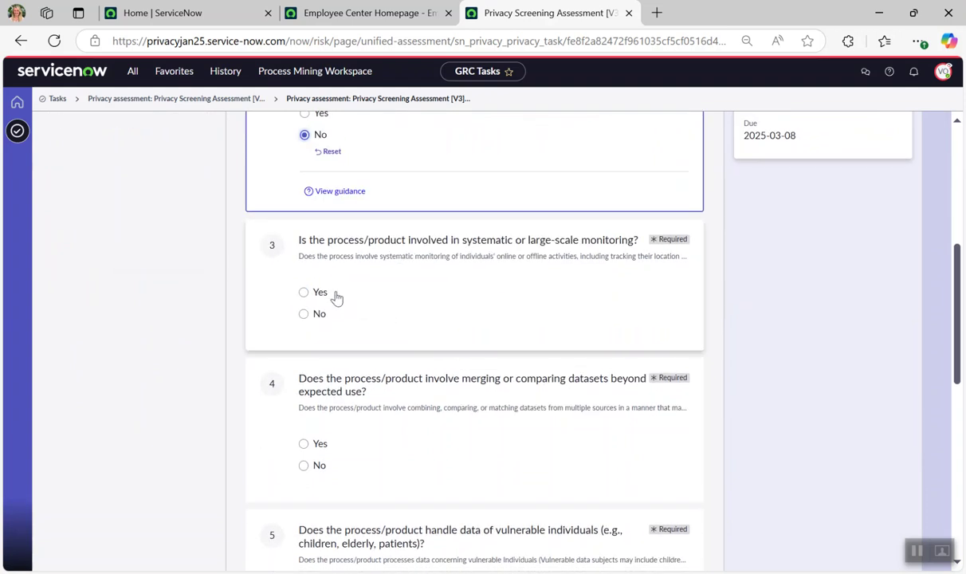
pyautogui.click(320, 294)
pyautogui.scroll(-2, 455, 285)
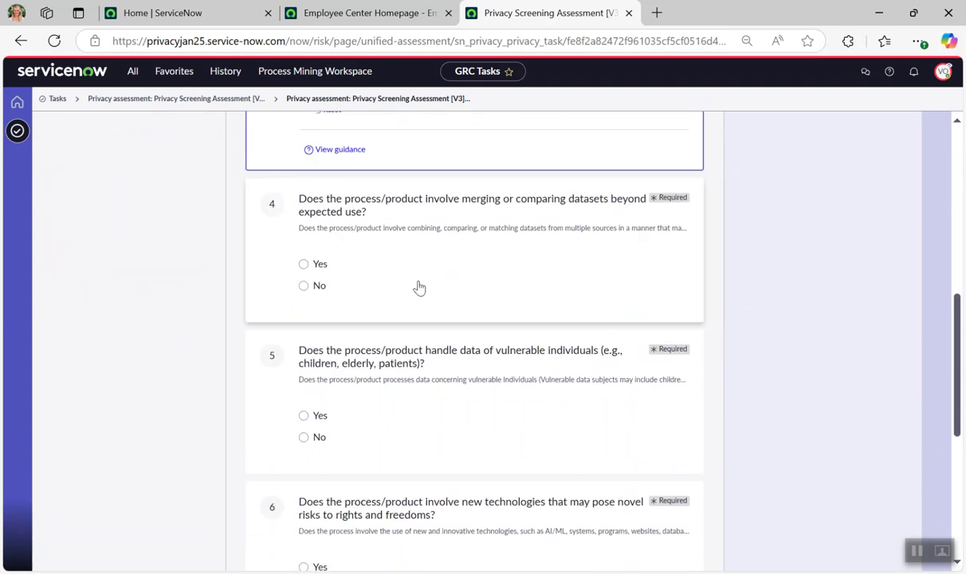
# - Answer Yes for merging or comparing datasets, No for vulnerable individuals' data and No for new technologies posing novel risks
pyautogui.click(304, 265)
pyautogui.scroll(-2, 409, 272)
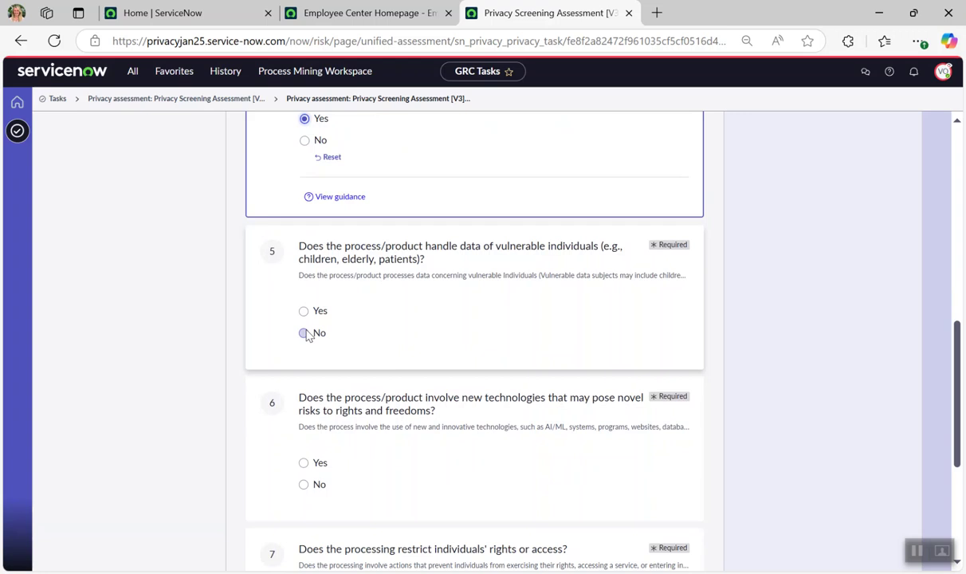
pyautogui.click(304, 333)
pyautogui.scroll(-3, 340, 339)
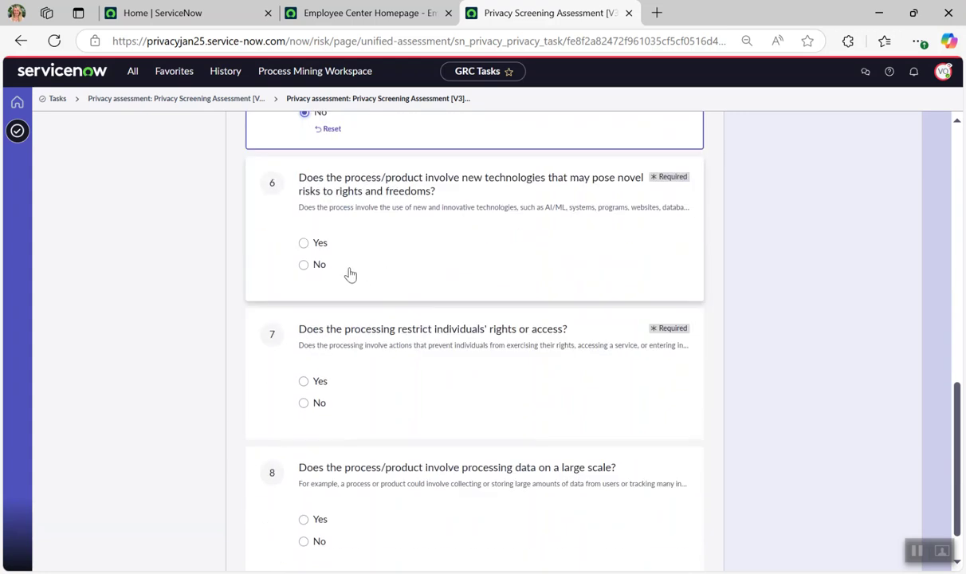
pyautogui.click(310, 271)
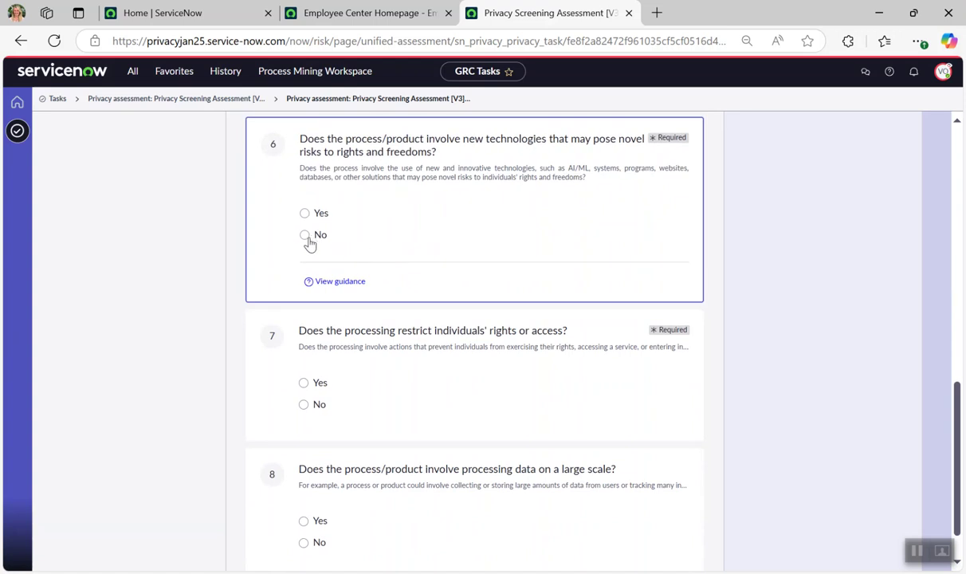
pyautogui.click(304, 234)
pyautogui.scroll(-1, 452, 238)
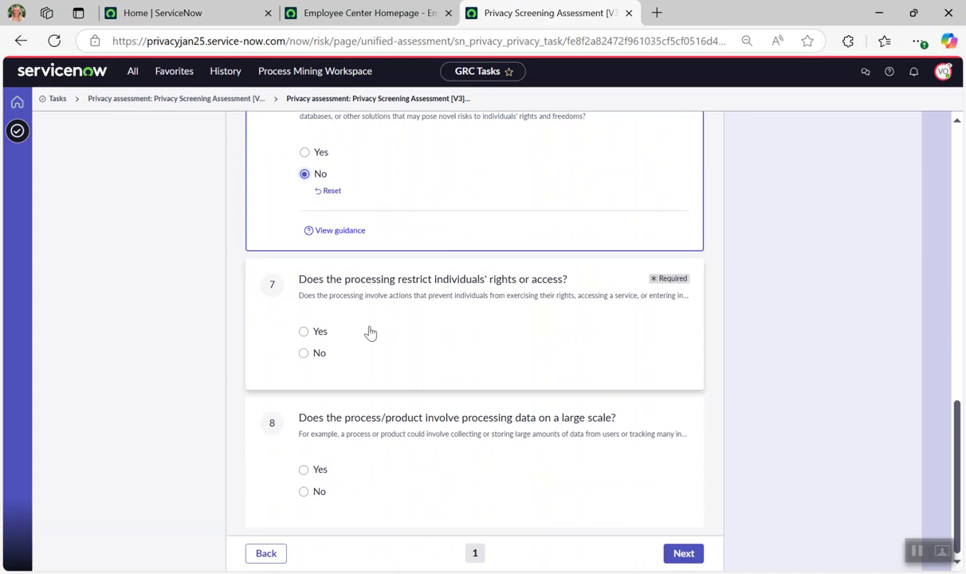
# - Answer Yes for restricting individuals' rights and Yes for large-scale processing, and continue to the key stakeholders section
pyautogui.click(308, 332)
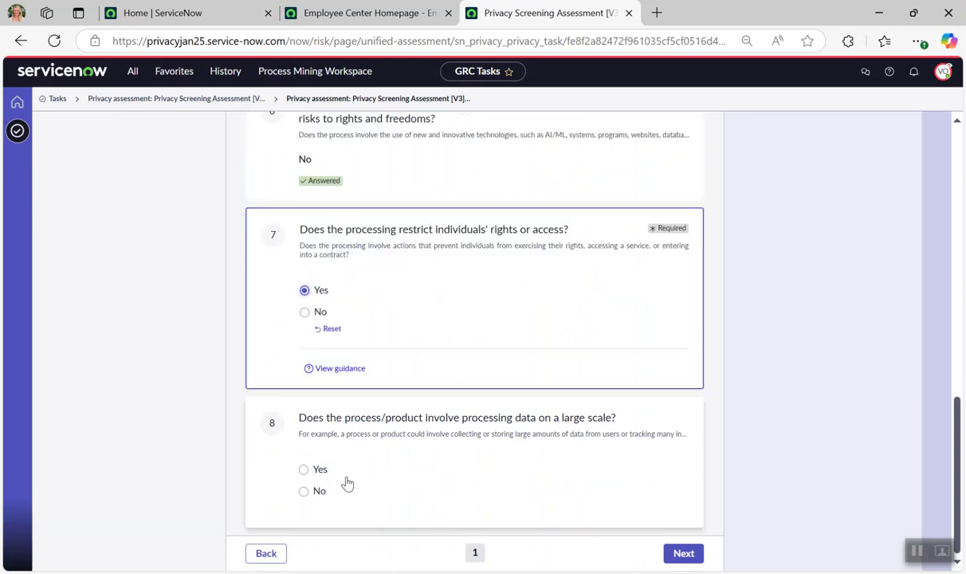
pyautogui.click(303, 469)
pyautogui.click(684, 554)
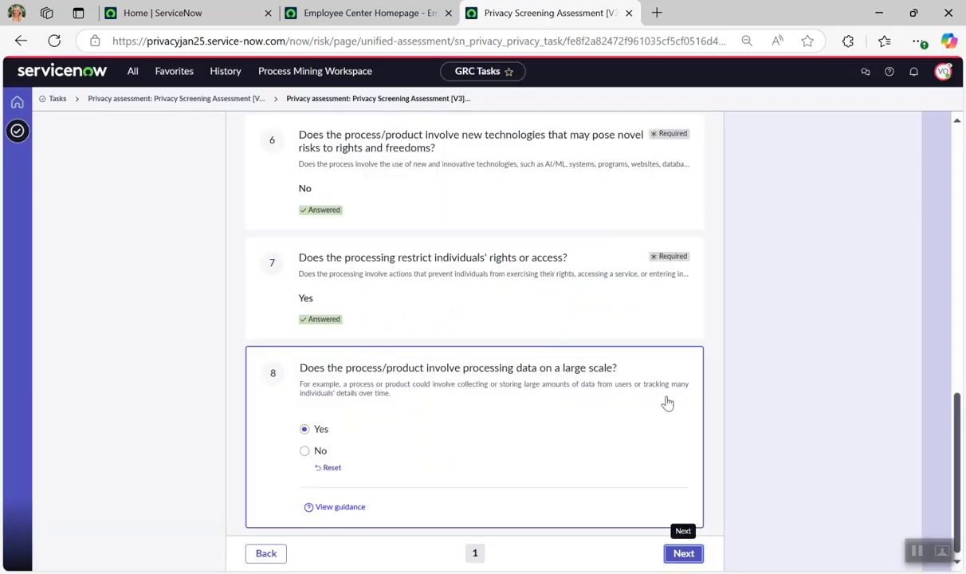
pyautogui.click(683, 555)
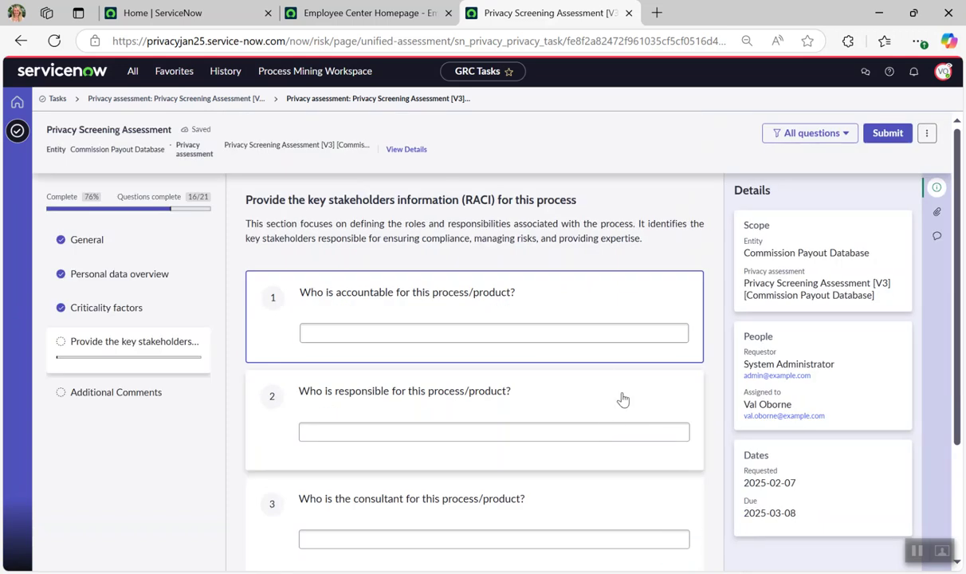
# - Submit the privacy screening assessment, acknowledging that the answers have been reviewed
pyautogui.click(887, 133)
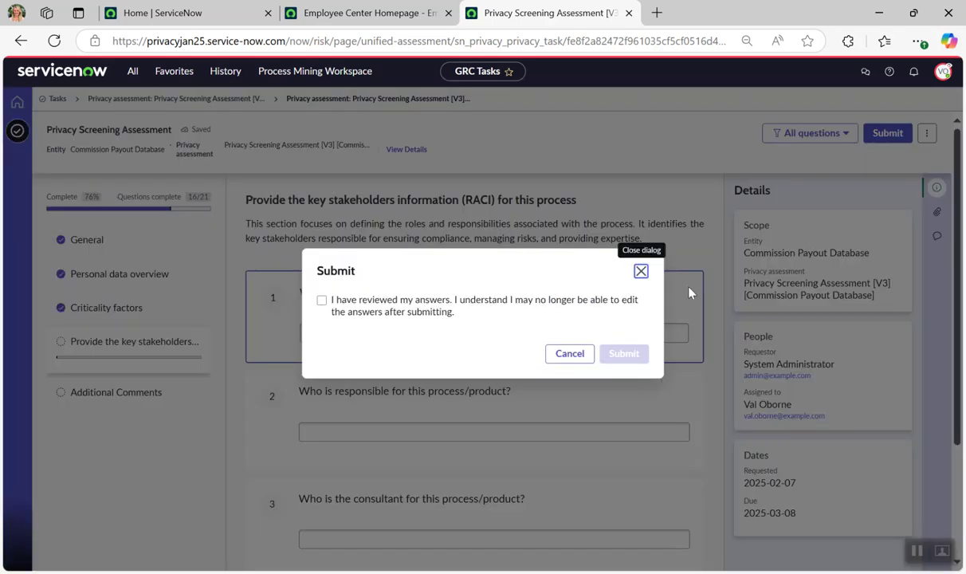
pyautogui.click(321, 301)
pyautogui.click(622, 354)
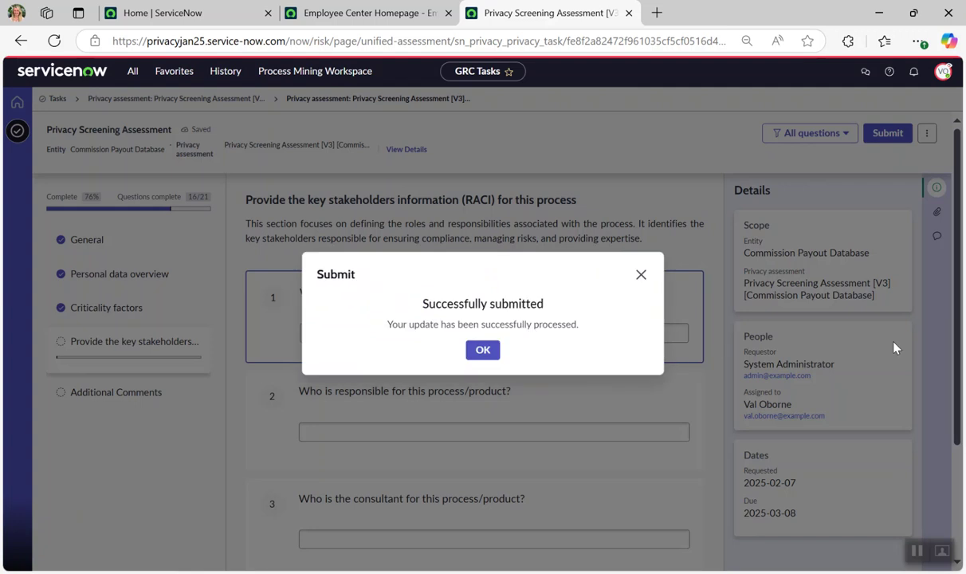
pyautogui.press('Return')
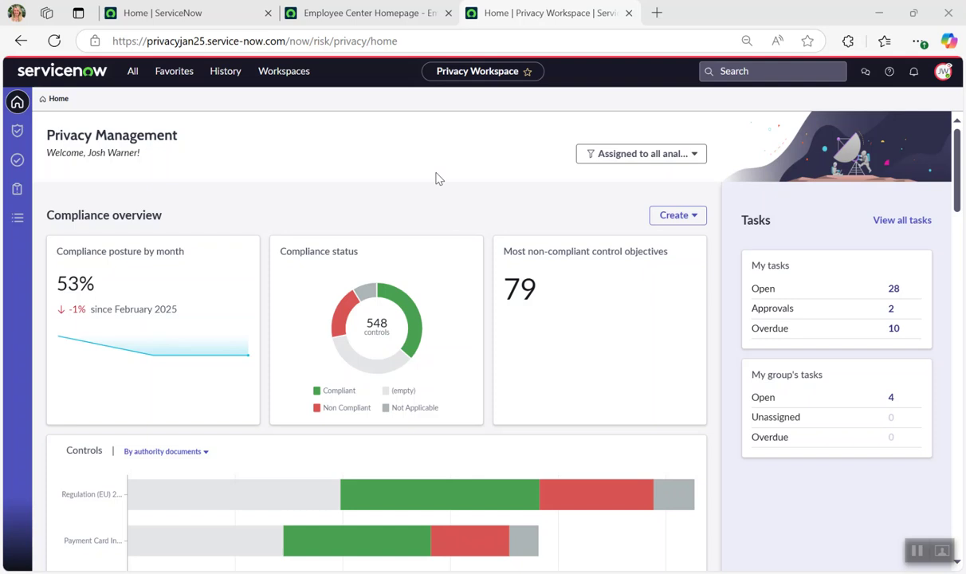
# - From the Privacy Workspace home, list the assessments in Review state and open the Commission Payout Database privacy screening assessment
pyautogui.scroll(-1, 437, 178)
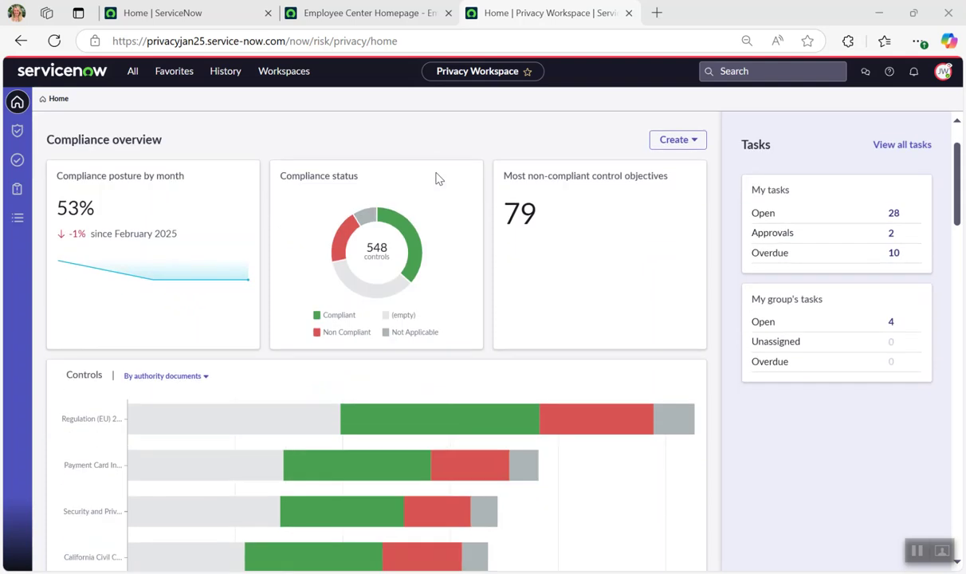
pyautogui.scroll(-10, 437, 178)
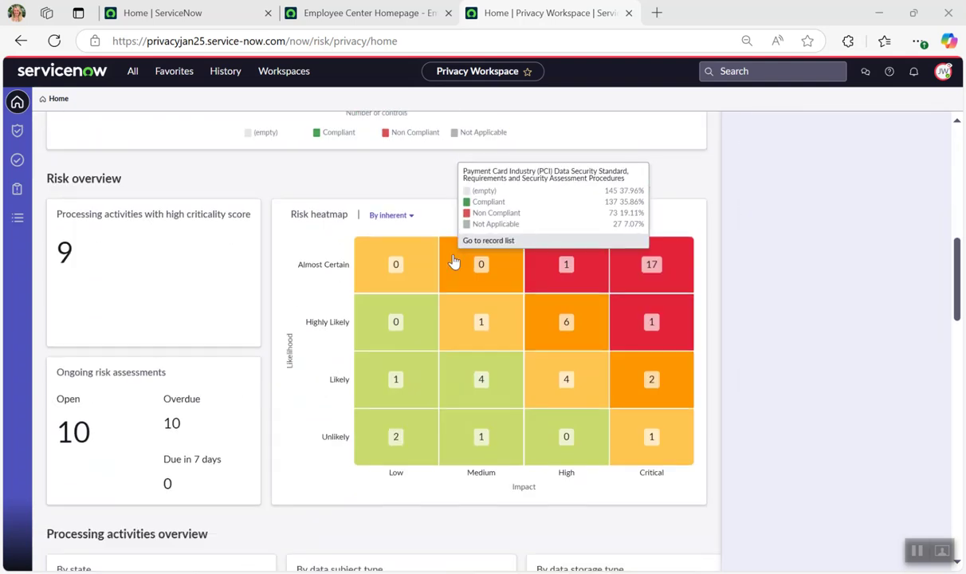
pyautogui.scroll(-3, 450, 267)
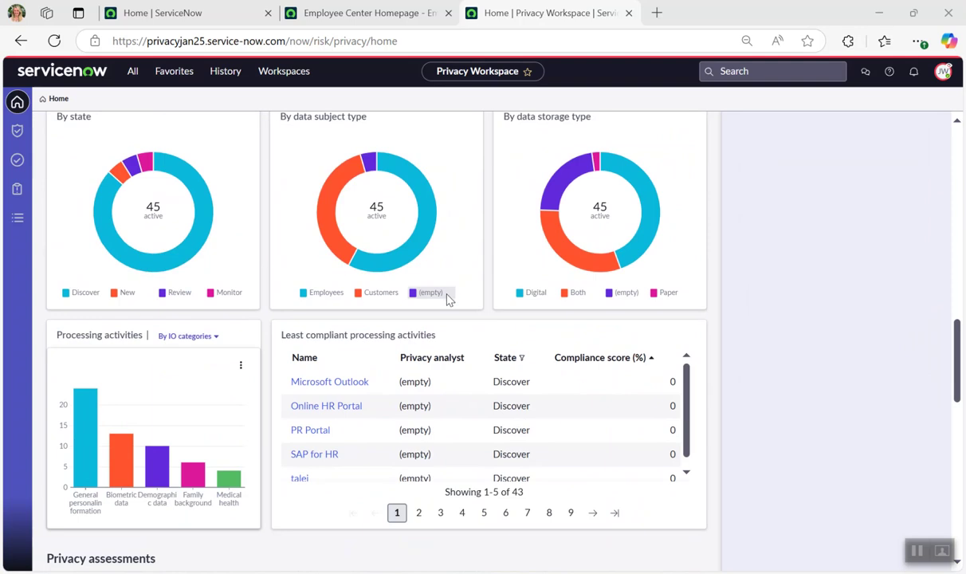
pyautogui.scroll(-4, 448, 298)
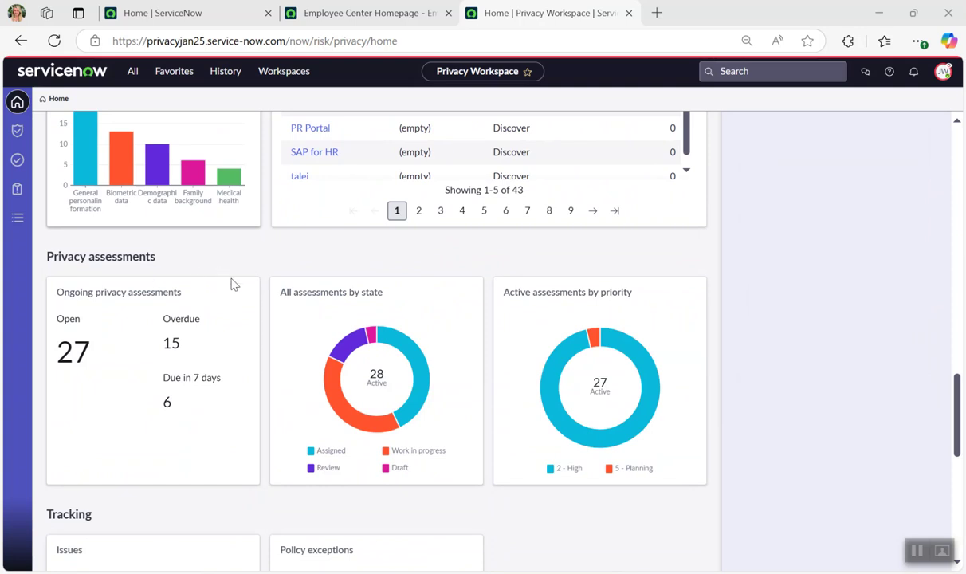
pyautogui.click(342, 344)
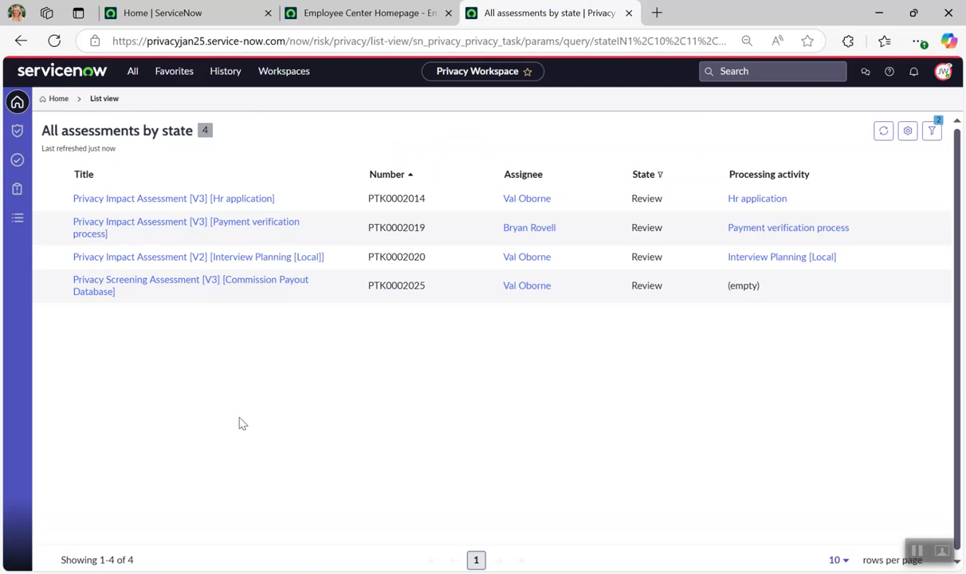
pyautogui.click(231, 288)
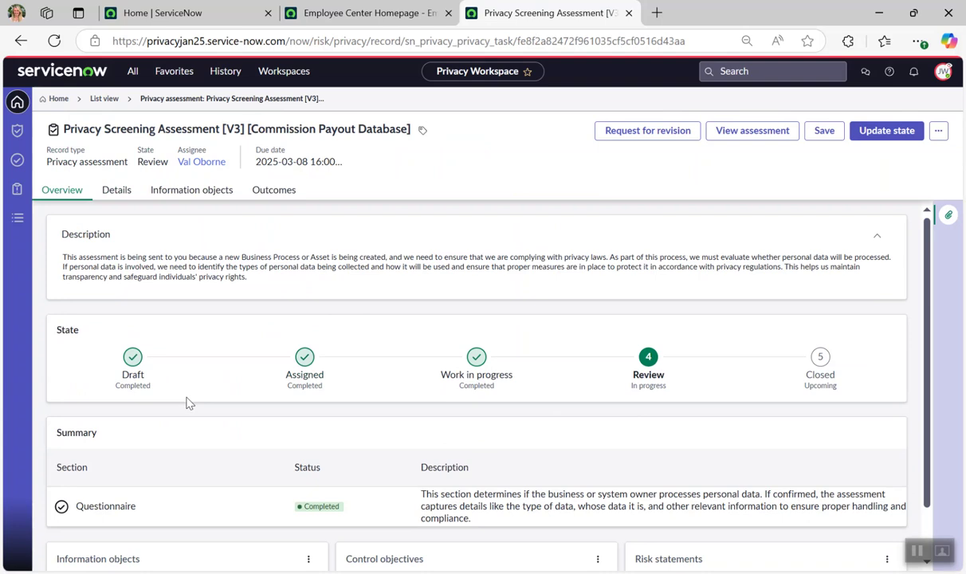
# - Examine the assessment's state and summary, the information objects, and the proposed control objectives and risk statements
pyautogui.scroll(-1, 215, 431)
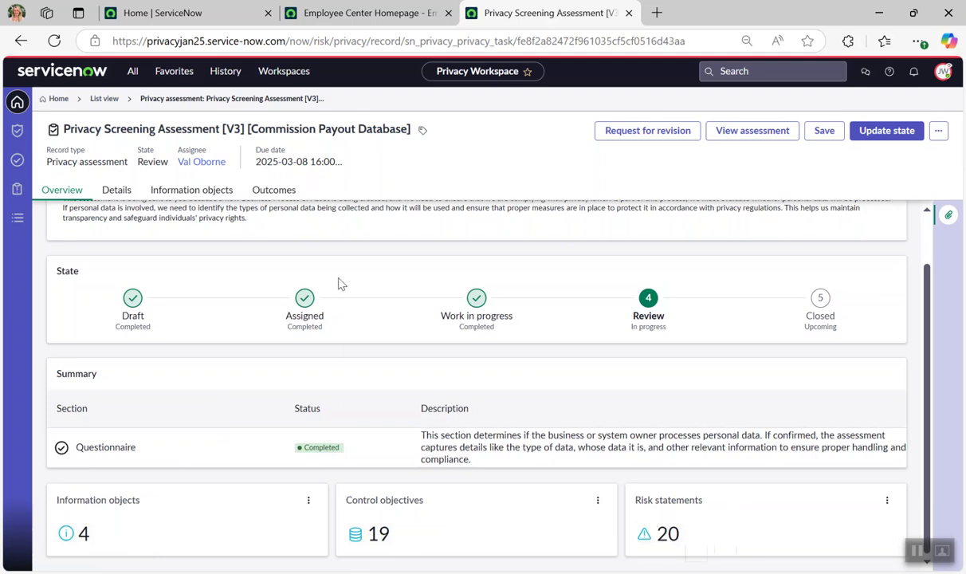
pyautogui.click(191, 190)
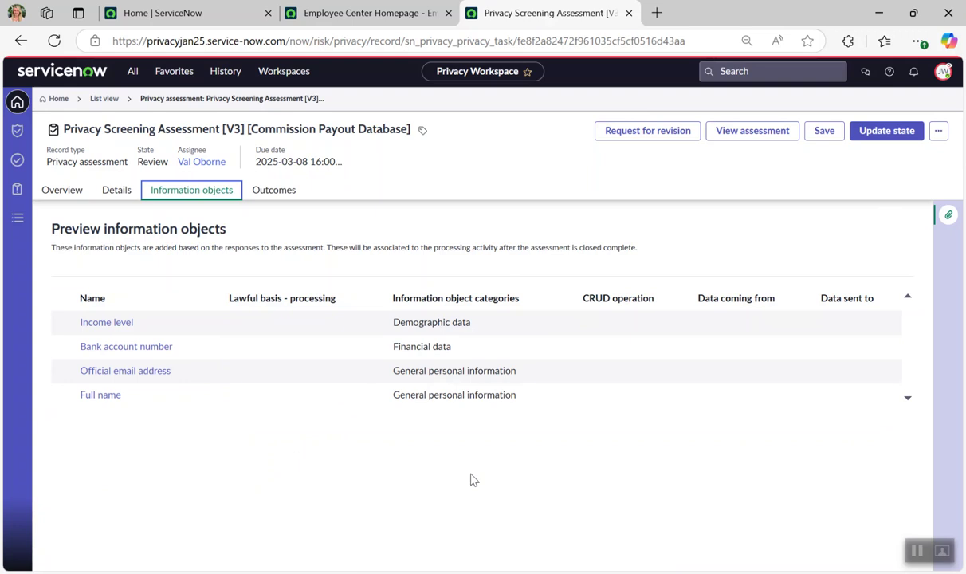
pyautogui.click(298, 192)
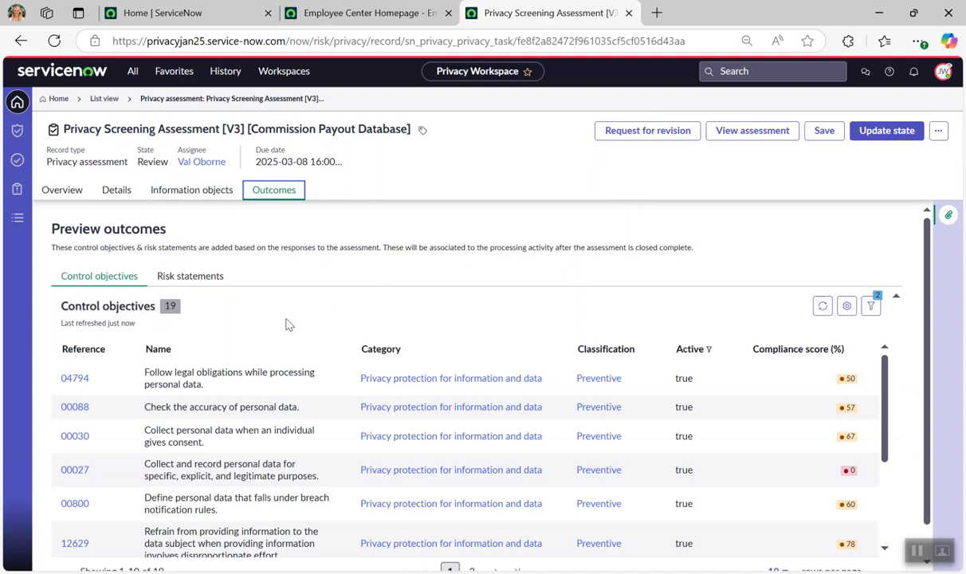
pyautogui.click(214, 279)
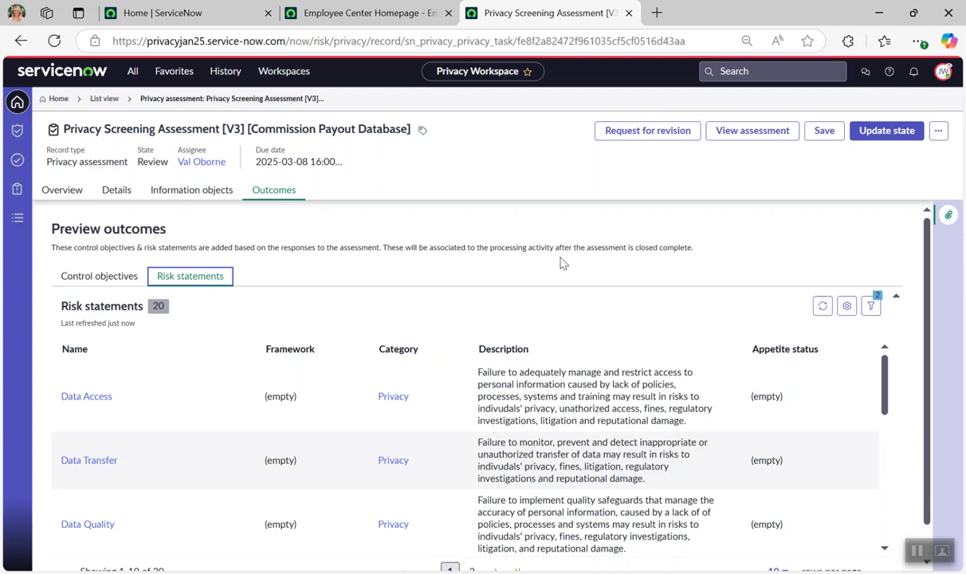
# - Update the assessment's state to Closed complete and open its linked Commission Payout Database processing activity
pyautogui.click(889, 131)
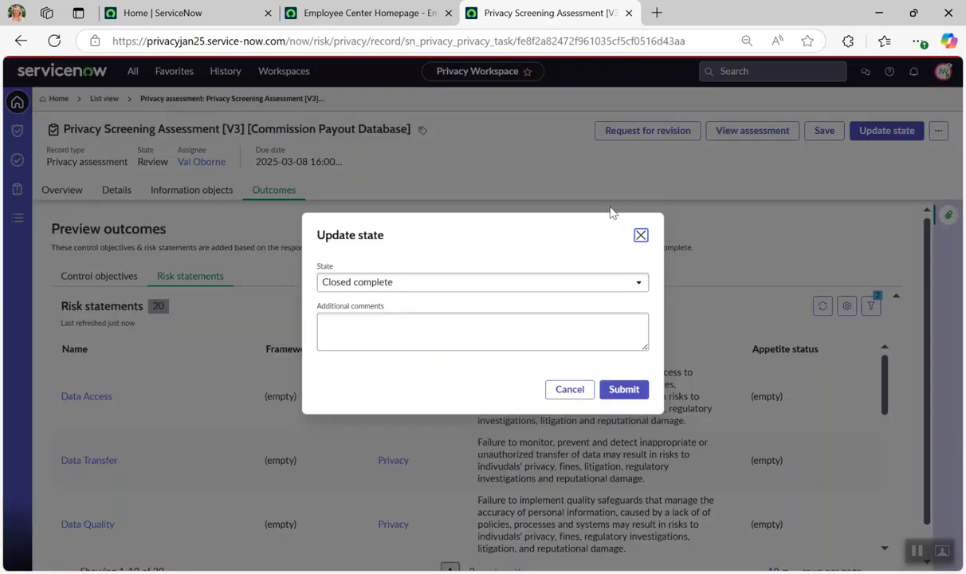
pyautogui.click(622, 389)
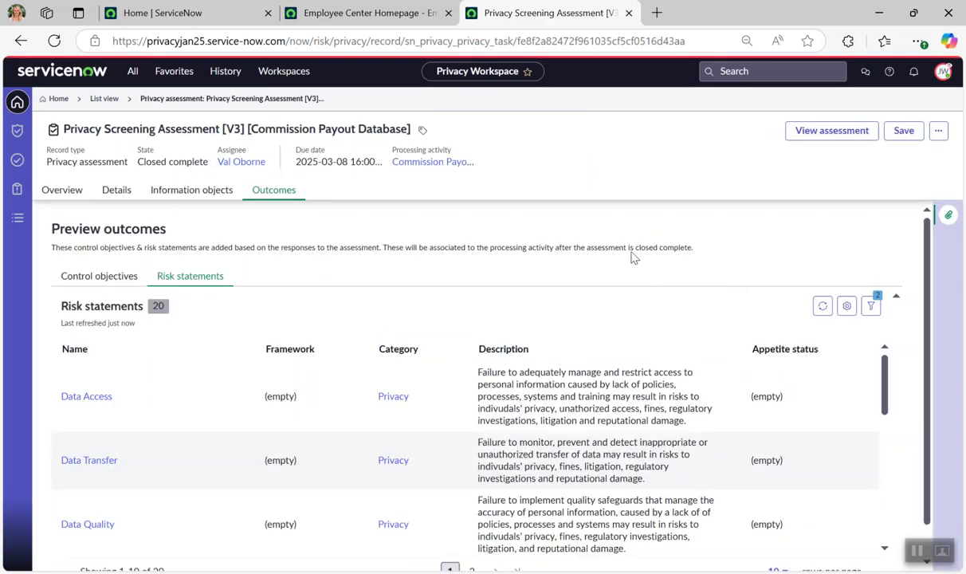
pyautogui.click(420, 164)
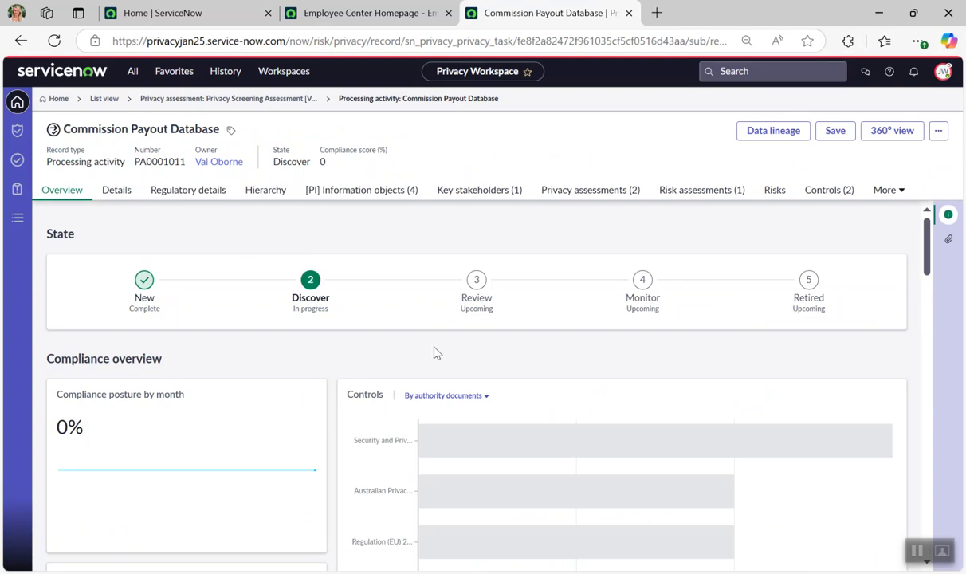
# - Examine the processing activity's compliance and risk overview, including its criticality score, and view its related privacy assessments
pyautogui.scroll(-4, 384, 340)
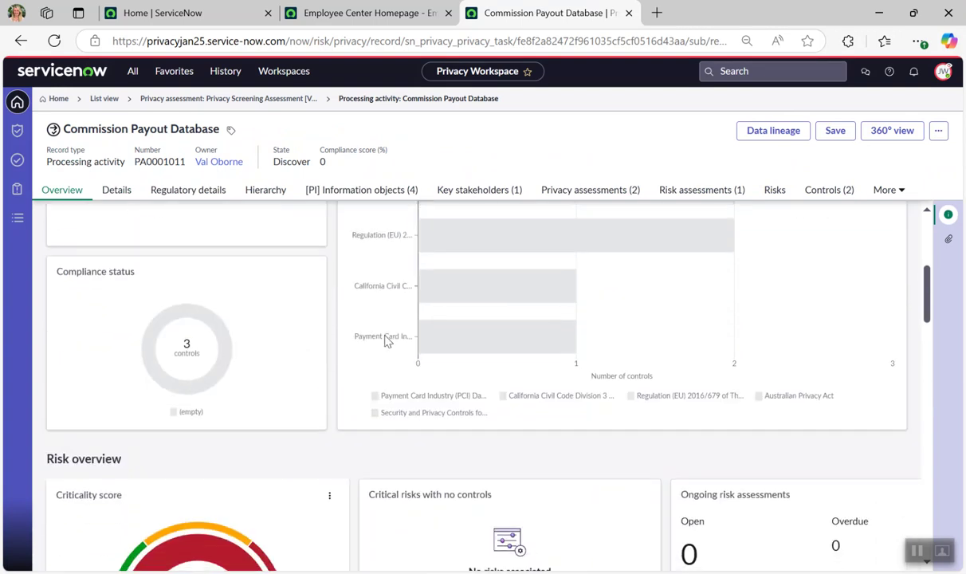
pyautogui.scroll(-3, 383, 340)
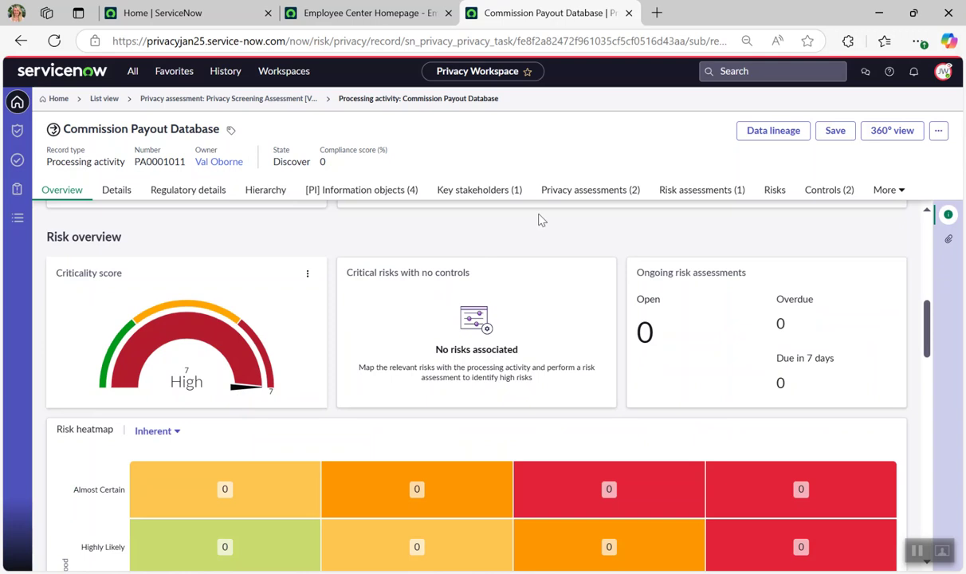
pyautogui.click(566, 190)
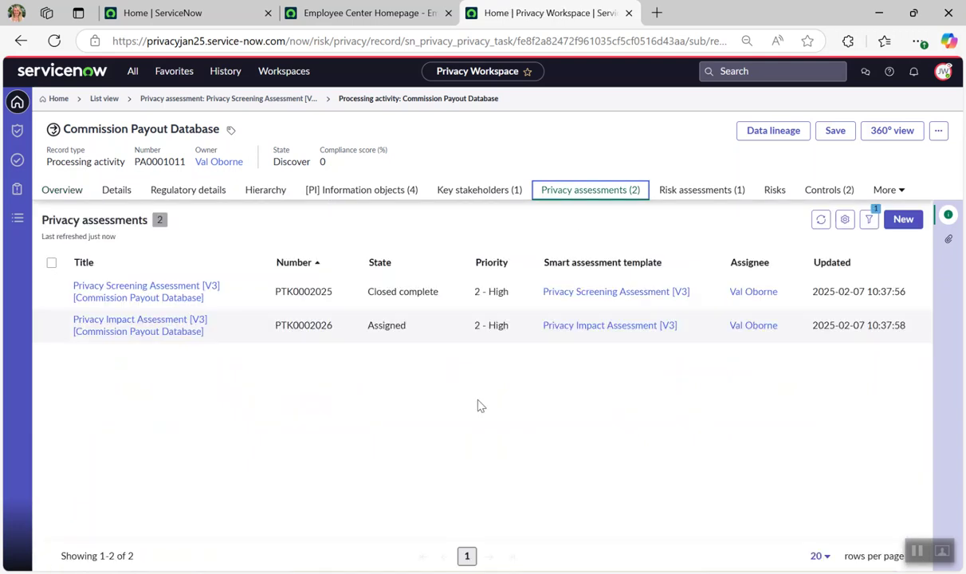